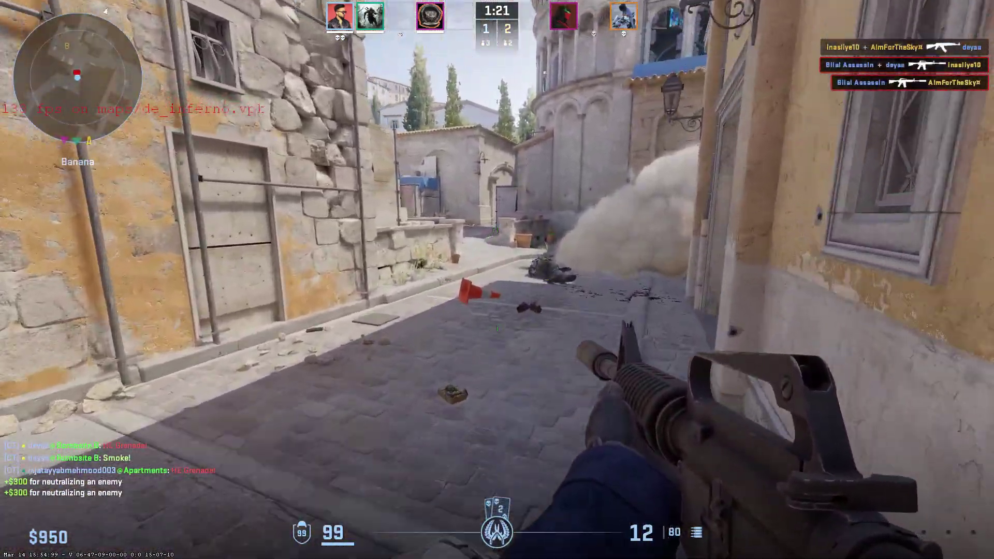
Step: Reload the rifle and advance down the Inferno street past the board and speed sign toward B
key("r")
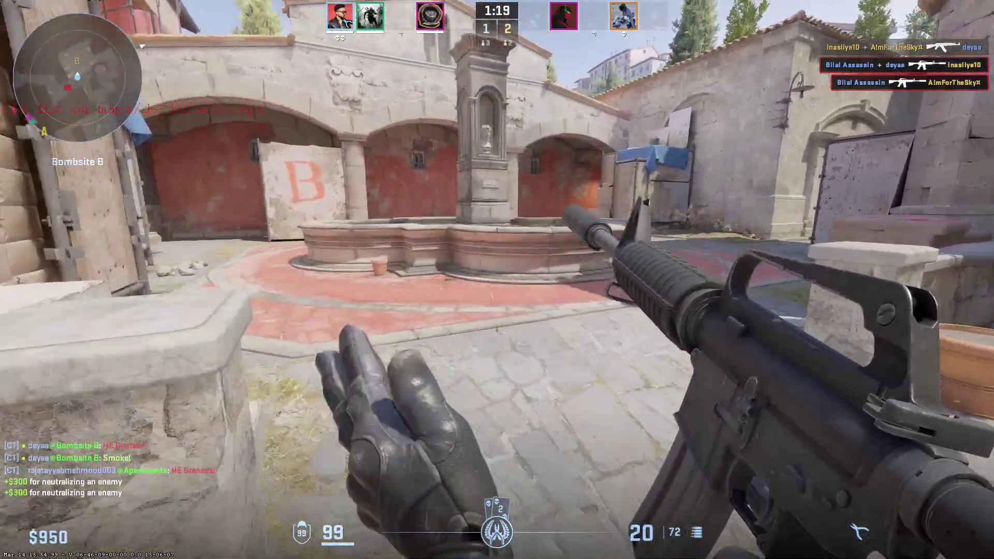
key("w")
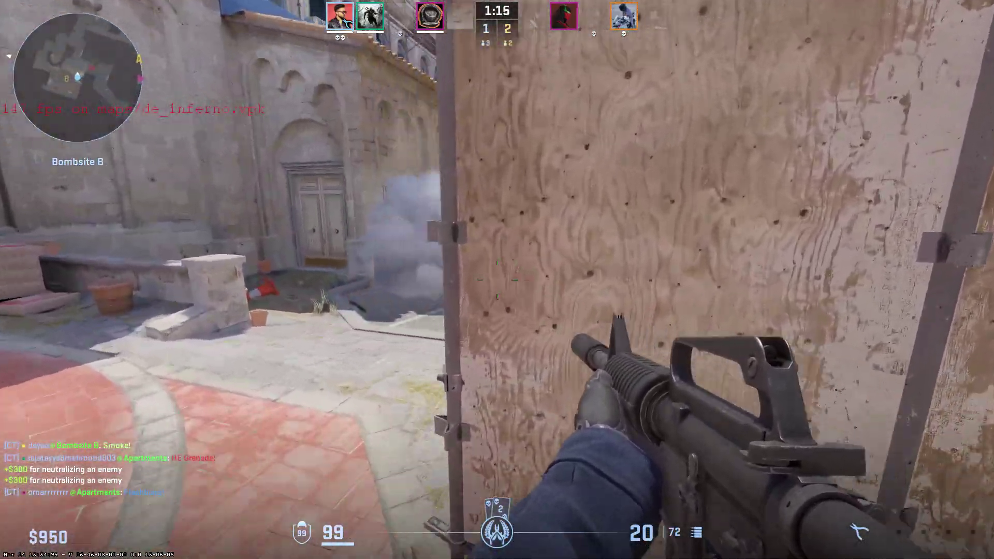
key("w")
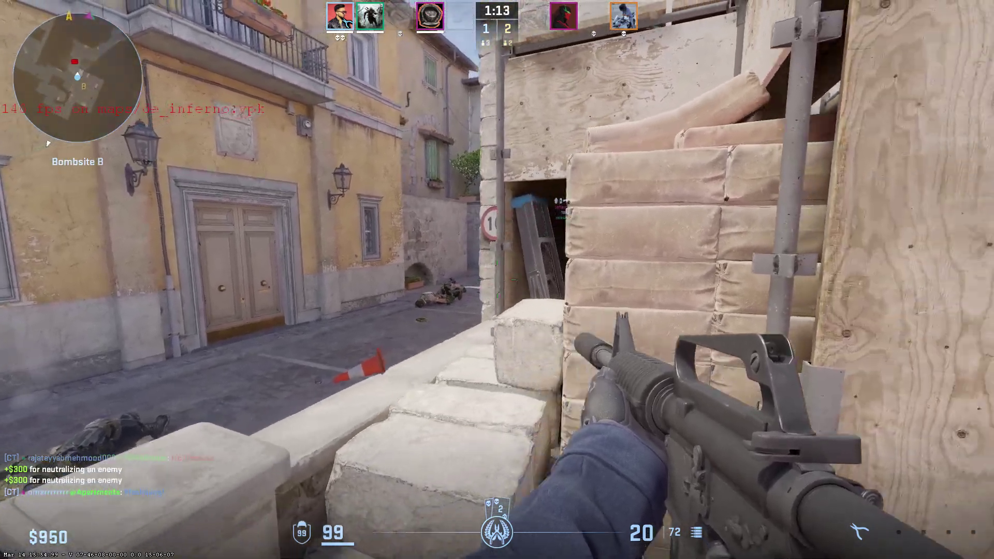
key("w")
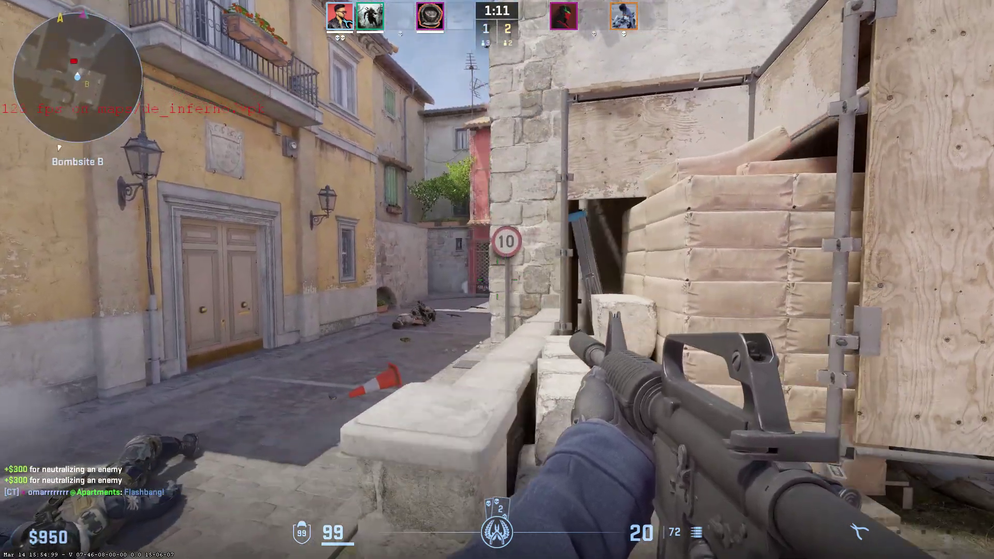
key("w")
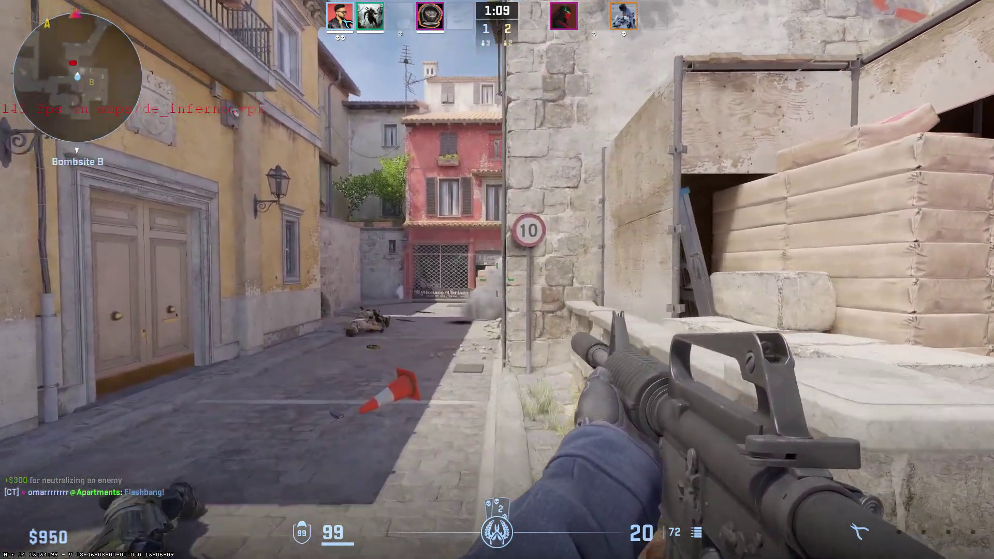
key("w")
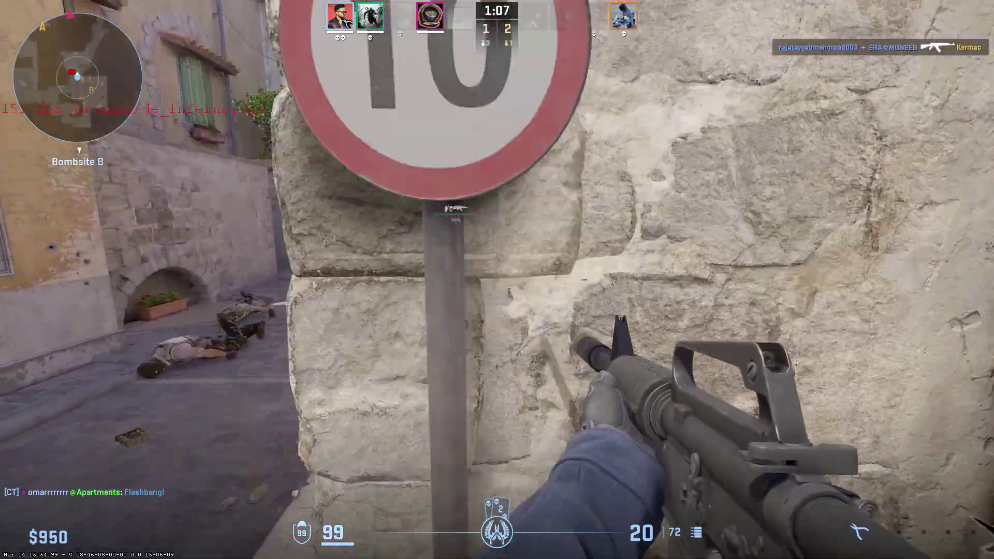
key("w")
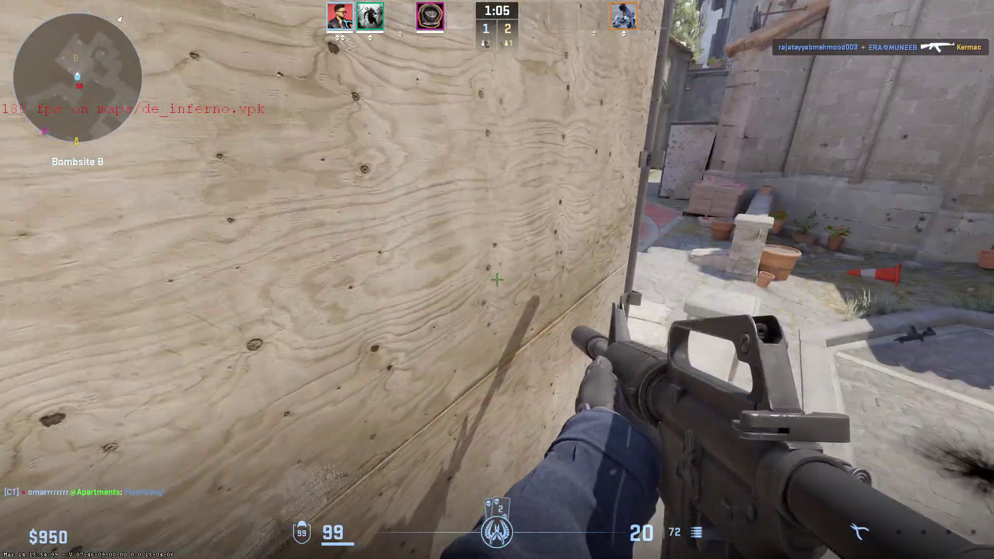
right_click(497, 280)
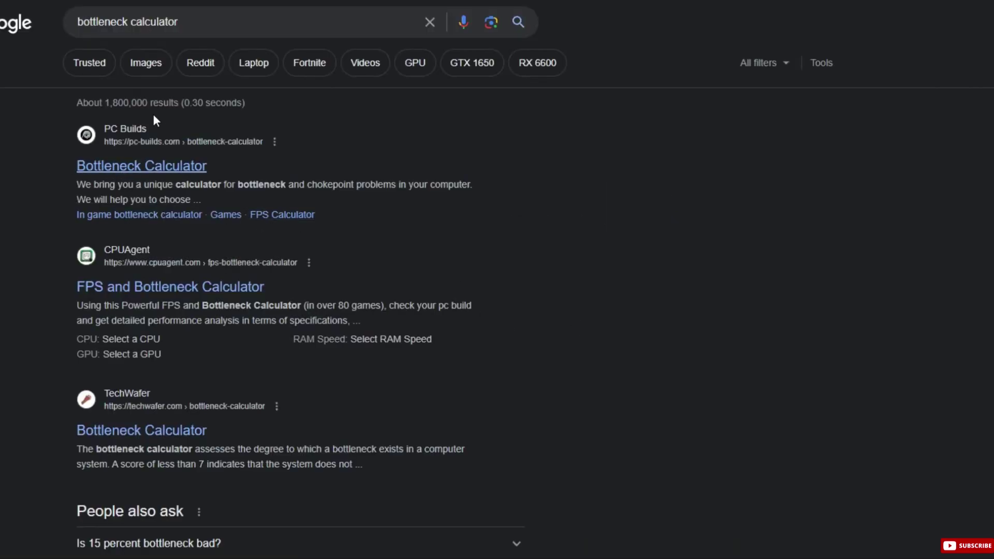
scroll(633, 229, "down", 1)
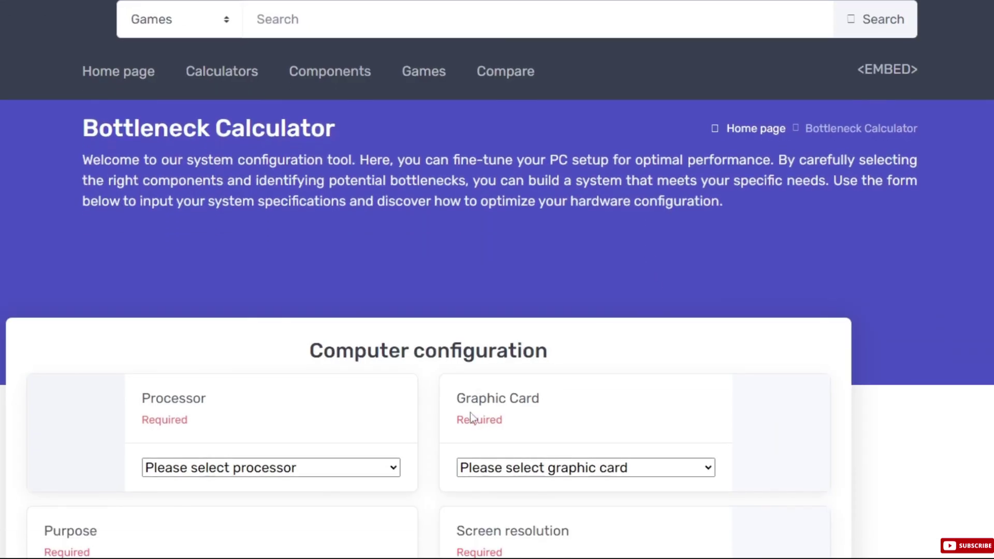
scroll(470, 412, "down", 3)
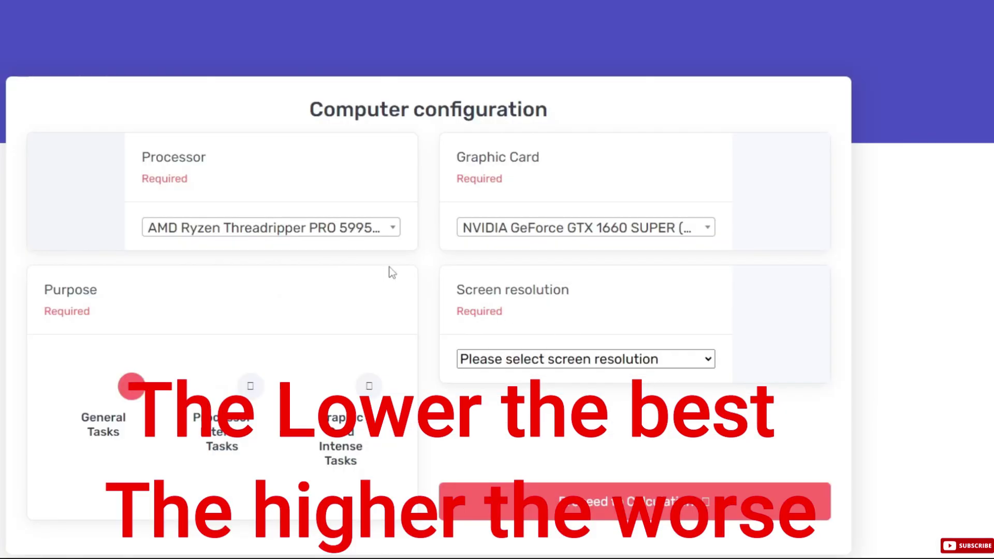
Step: Pick an AMD Ryzen Threadripper in the calculator's Processor dropdown
left_click(331, 236)
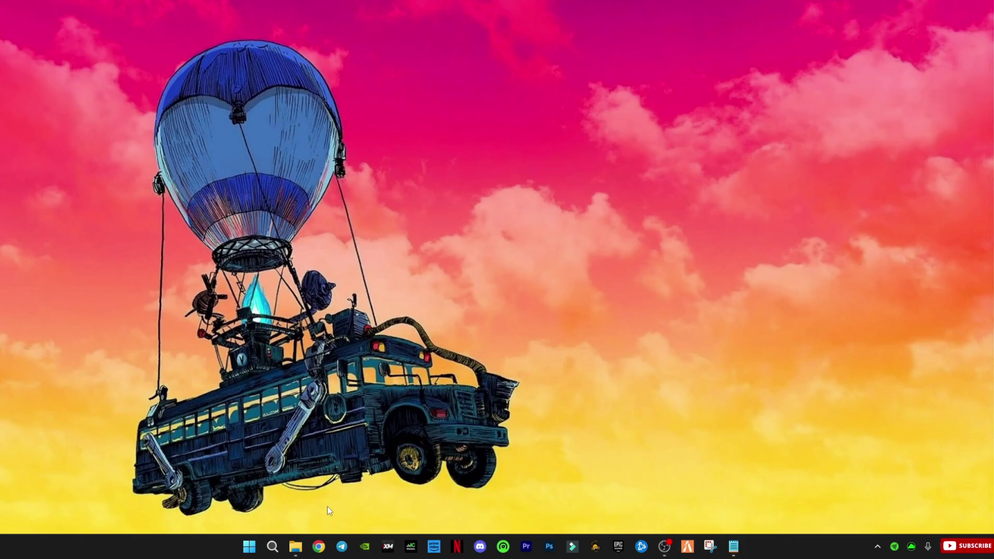
Step: Bring up the Pc Booster folder and run parkcontrolsetup64.exe
left_click(294, 547)
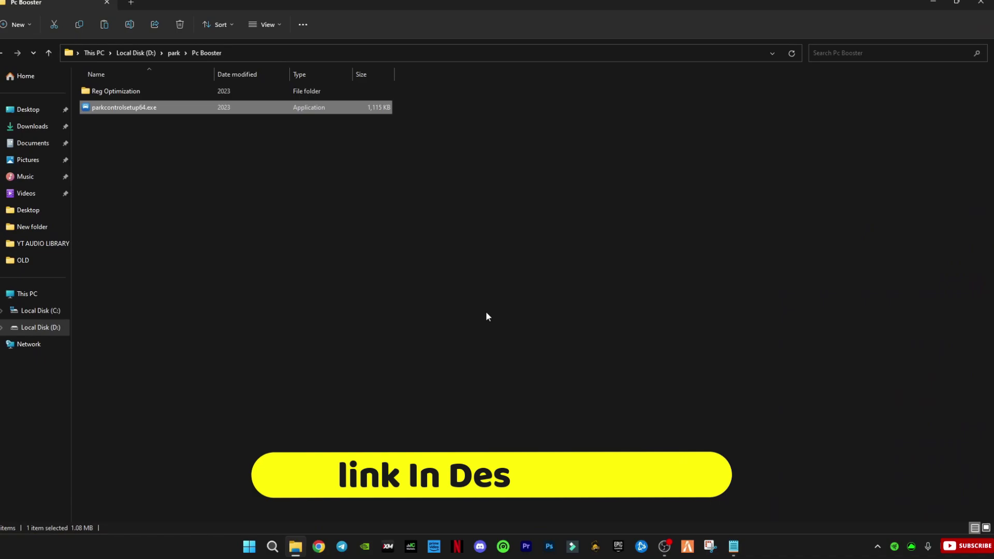
left_click_drag(222, 179, 127, 89)
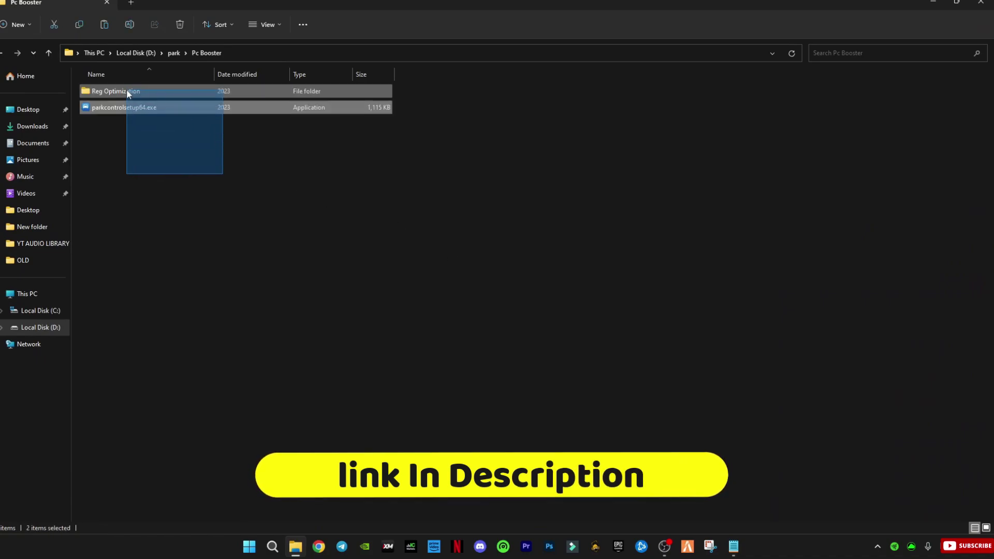
left_click(303, 174)
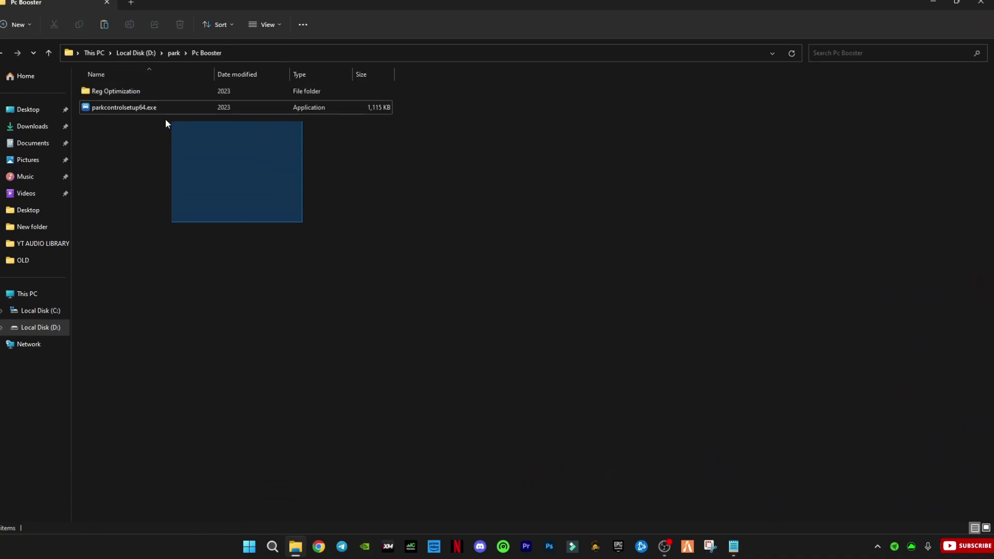
left_click_drag(302, 222, 145, 117)
left_click(142, 146)
double_click(119, 108)
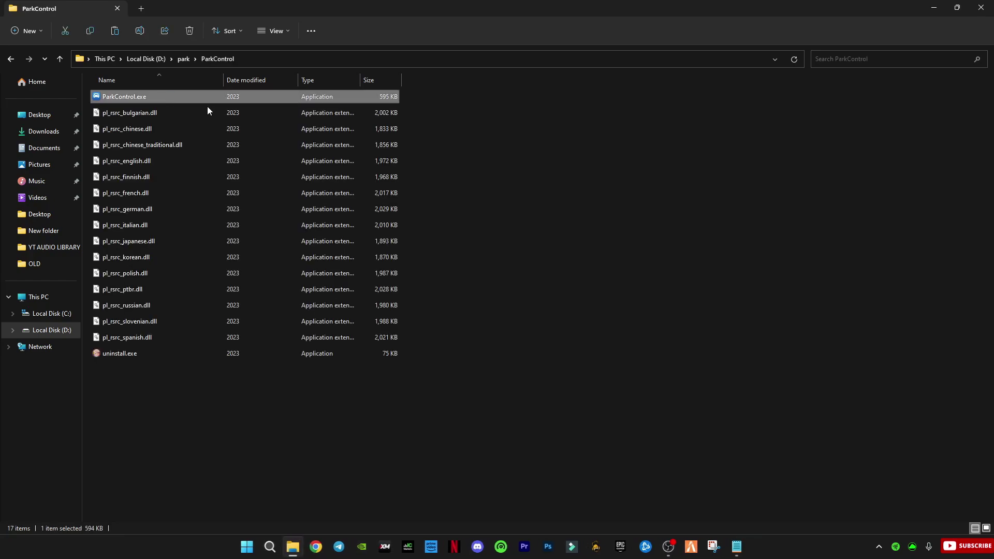
Step: Select the Ultimate Performance profile in ParkControl and turn CPU parking off on battery
left_click(932, 6)
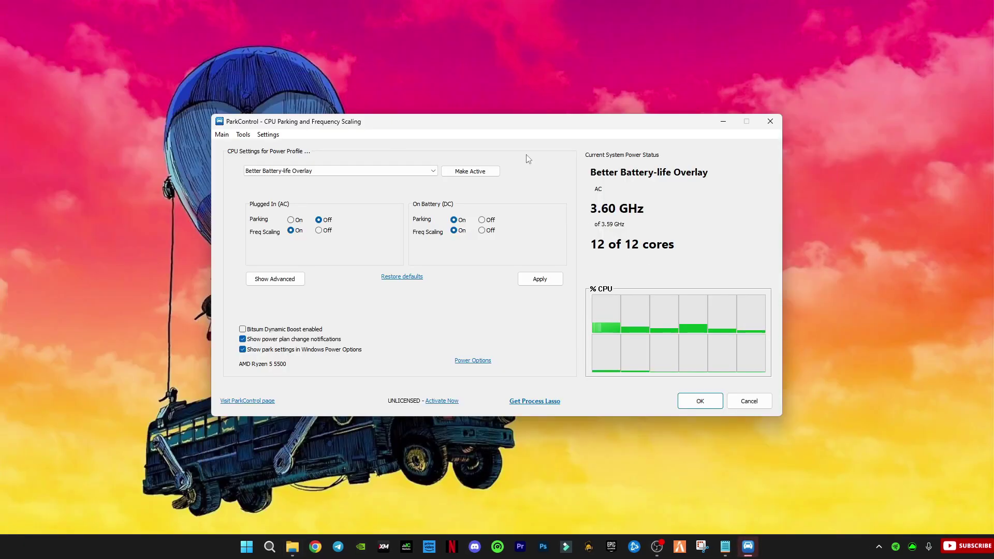
mouse_move(466, 111)
left_mouse_down()
mouse_move(431, 69)
mouse_move(493, 85)
left_mouse_up()
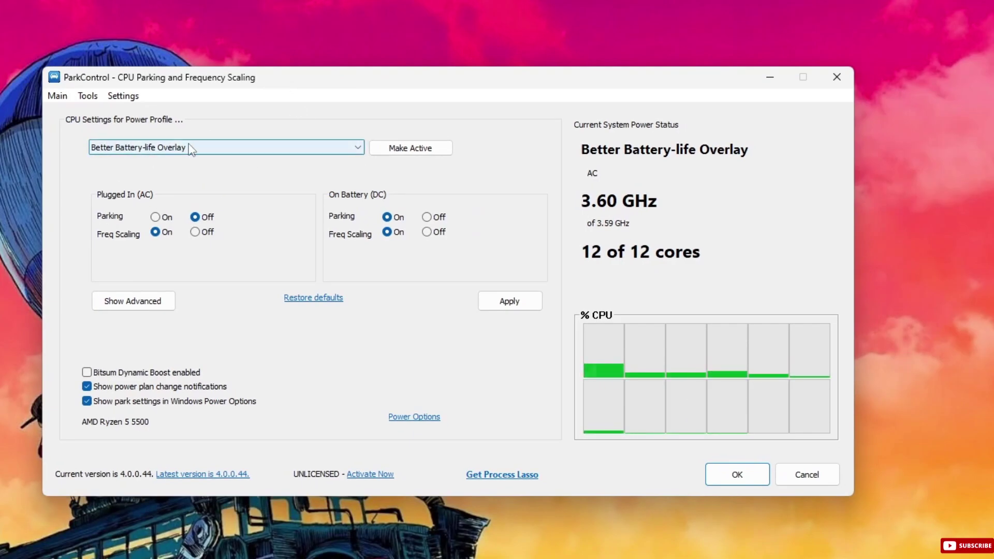
left_click(194, 148)
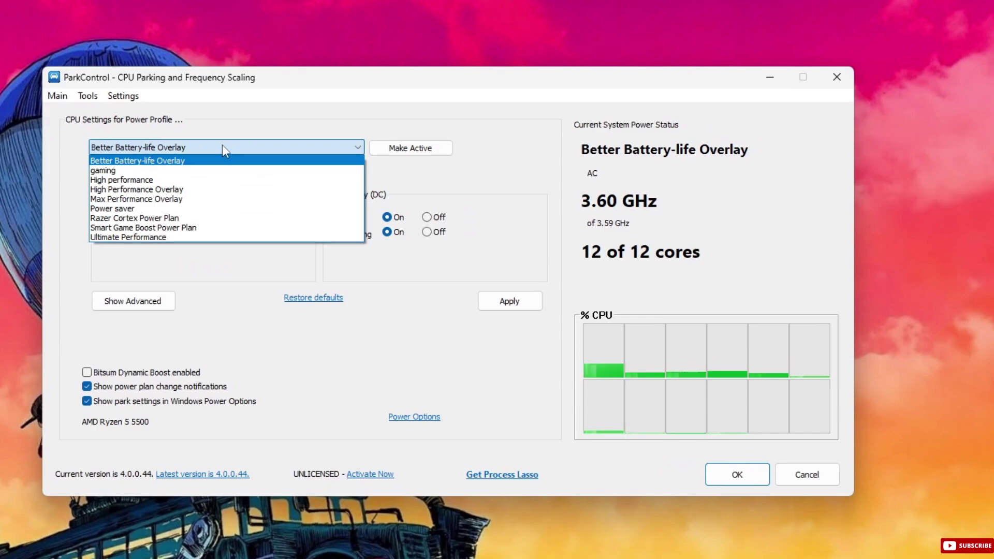
left_click(142, 228)
left_click(194, 149)
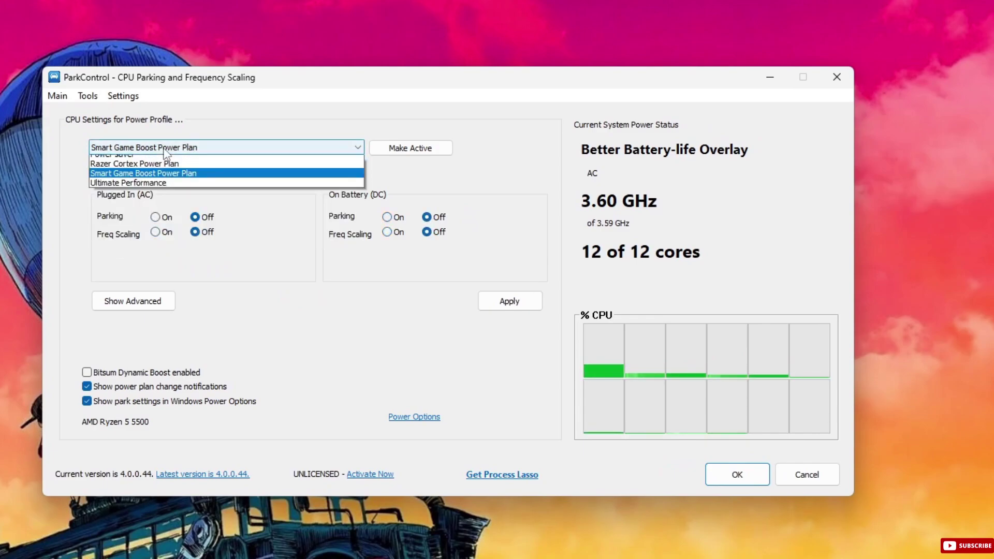
left_click(144, 235)
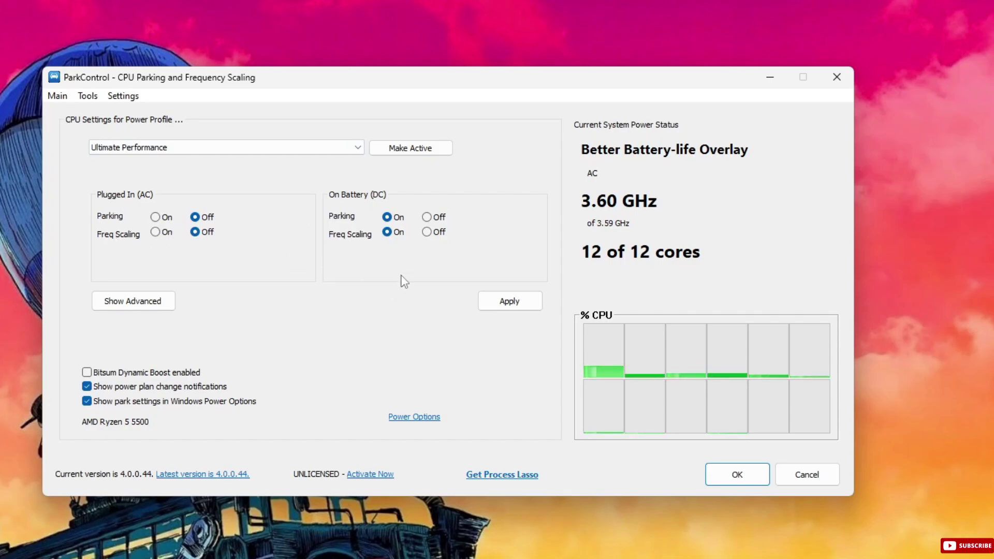
left_click(426, 218)
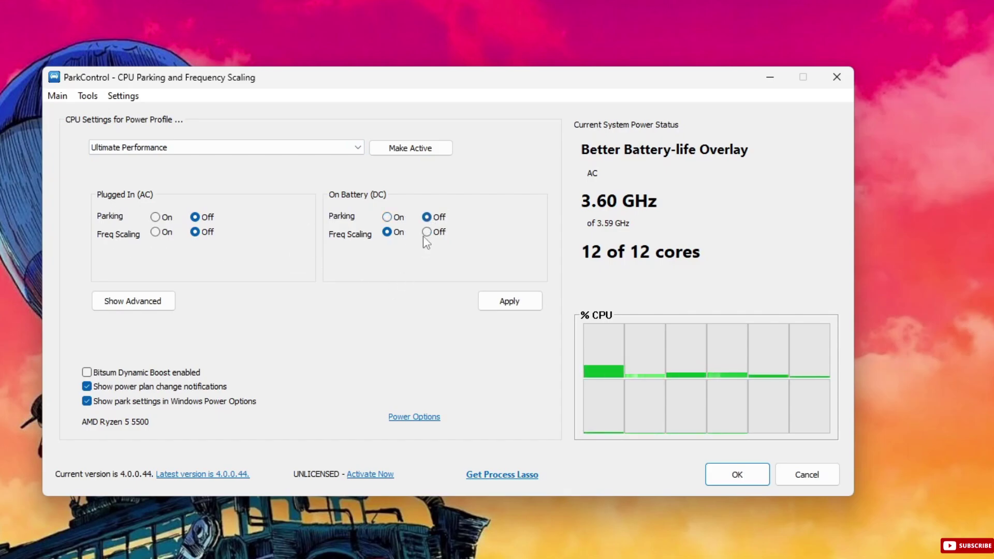
Step: Enable Dynamic Boost with Ultimate Performance when active and gaming when idle
left_click(86, 372)
left_click_drag(437, 255, 339, 201)
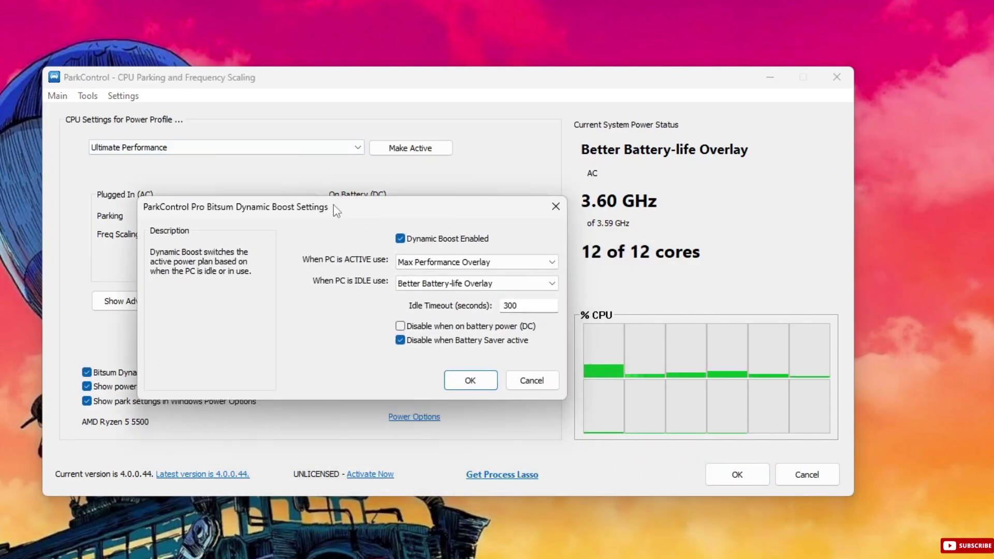
left_click(455, 263)
left_click(421, 351)
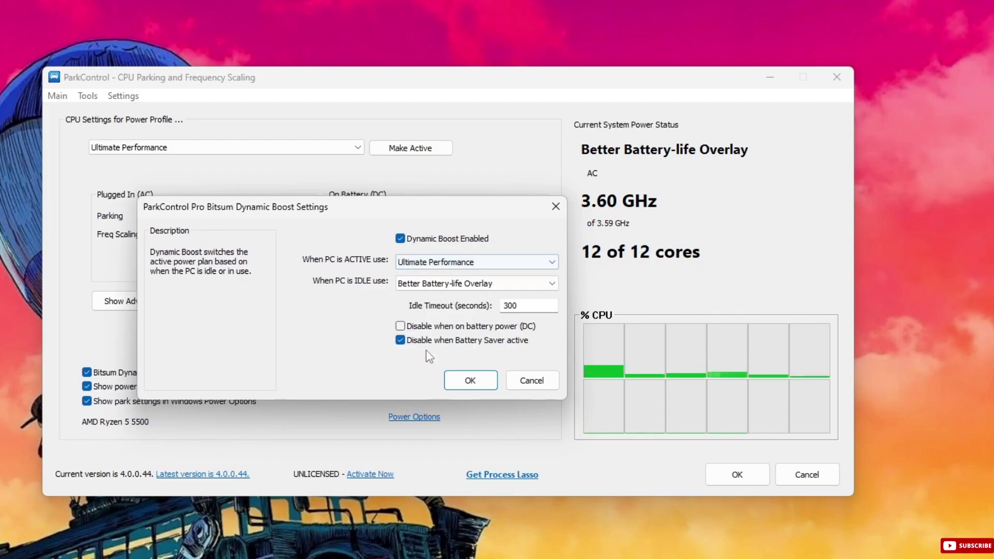
left_click(448, 284)
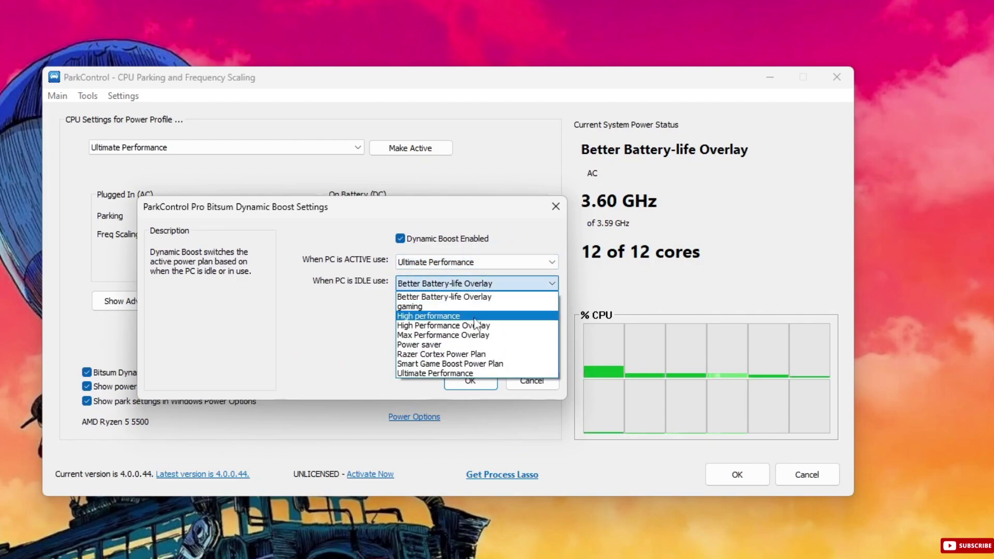
left_click(416, 310)
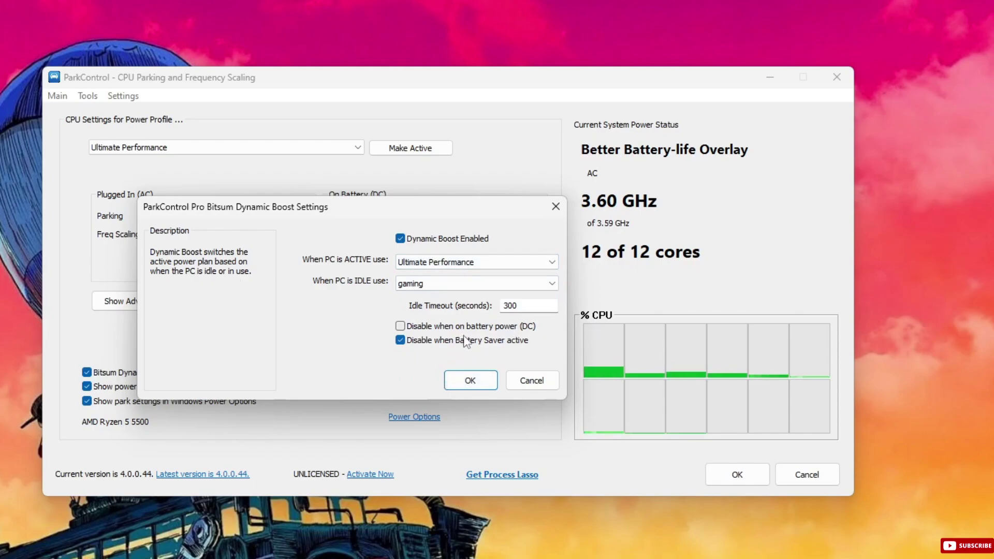
Step: Confirm the Dynamic Boost settings and exit the Pro activation prompt without activating
left_click(477, 381)
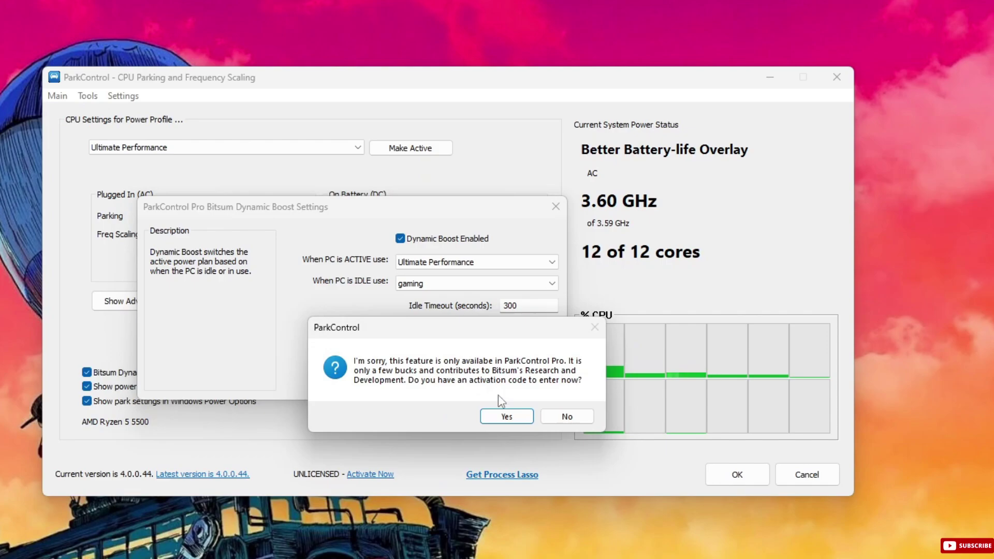
left_click(517, 416)
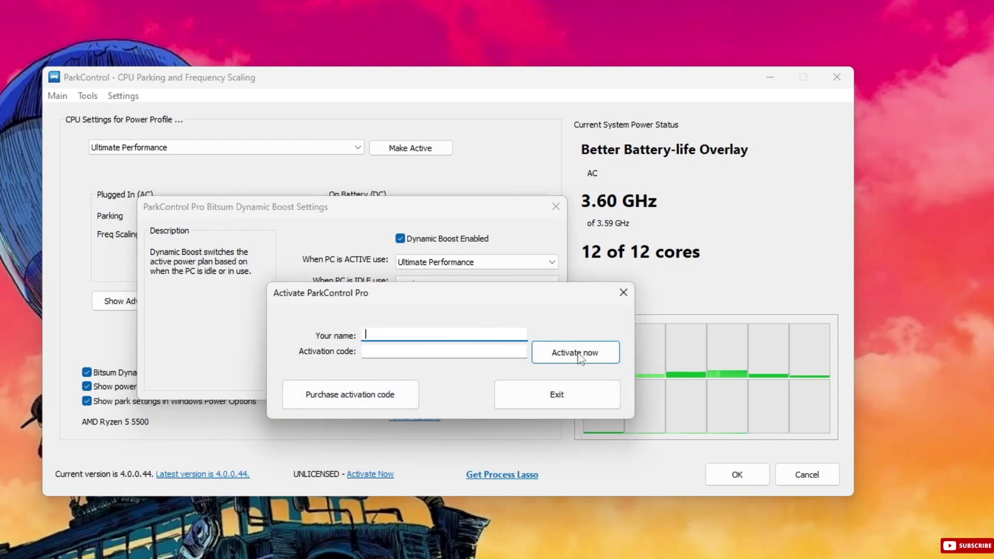
left_click_drag(474, 302, 442, 300)
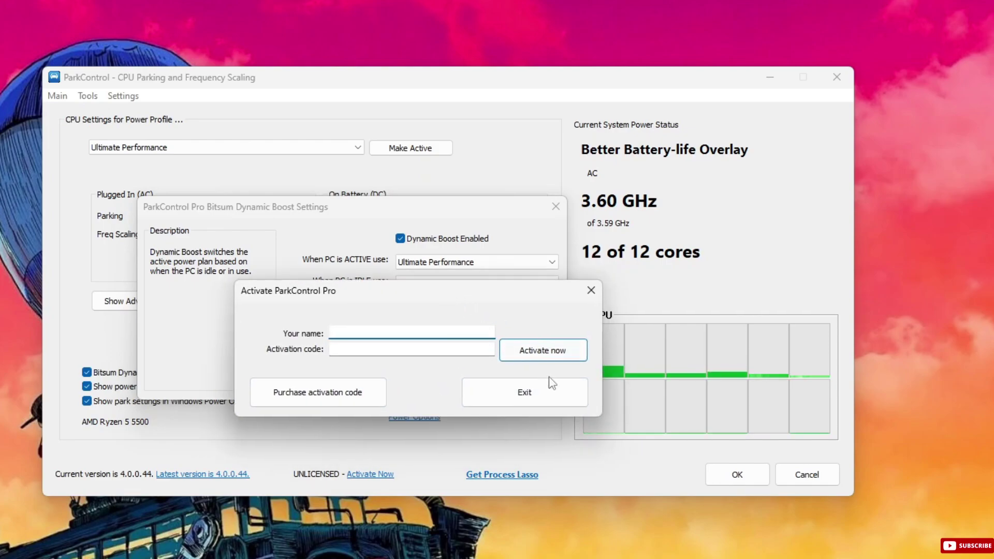
left_click(548, 391)
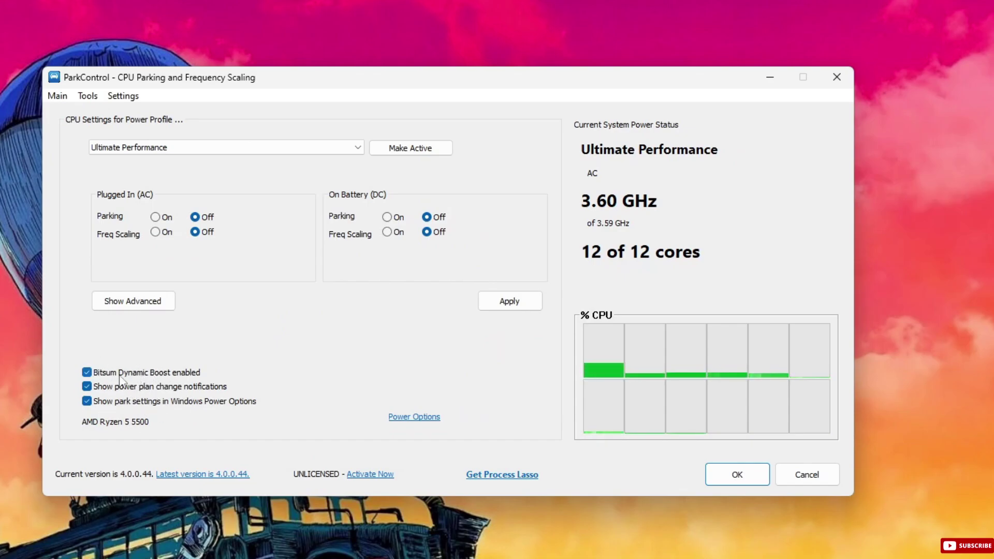
Step: Make Ultimate Performance active, apply the parking settings and close ParkControl with OK
left_click(411, 153)
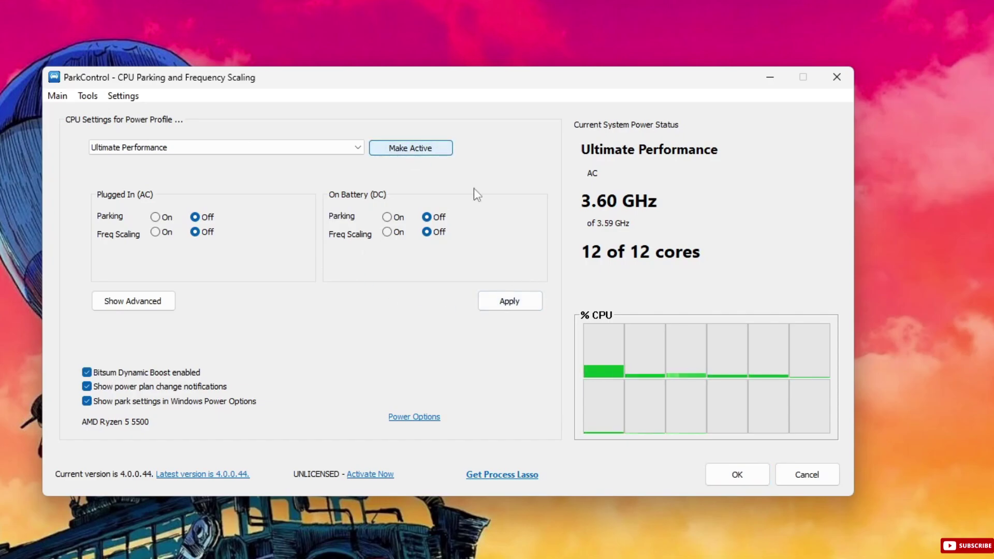
left_click(513, 302)
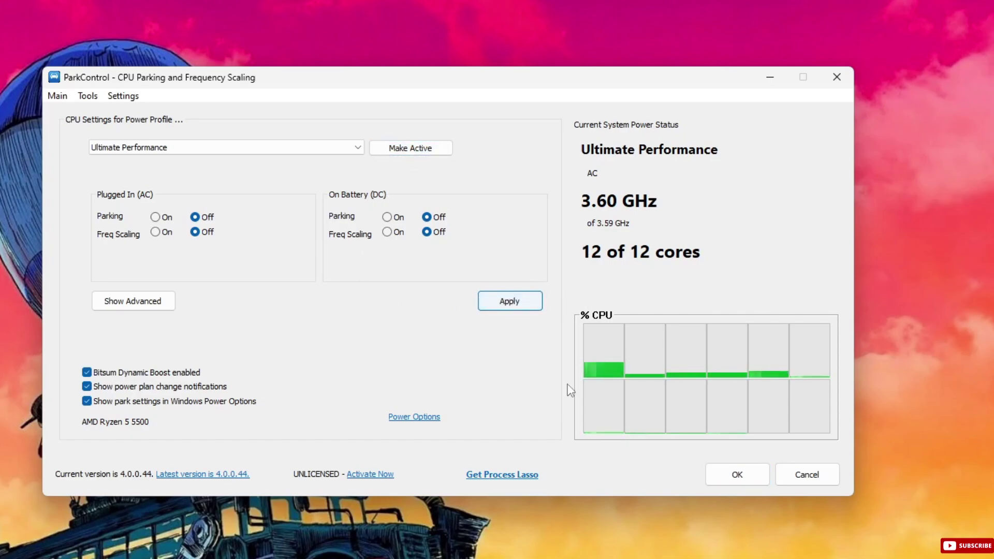
left_click(733, 475)
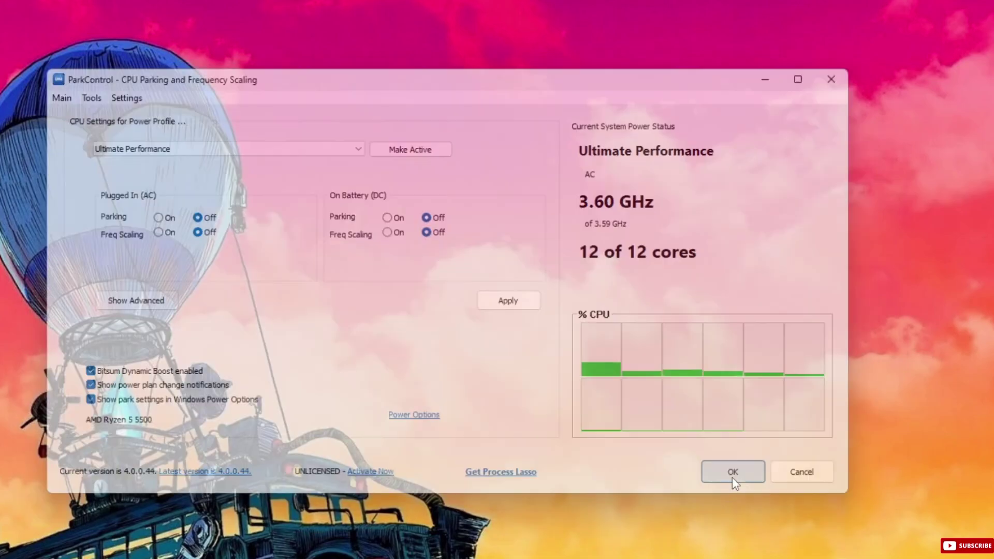
right_click(476, 270)
Step: Refresh the desktop and open the user Temp folder through Run with %temp%
left_click(517, 327)
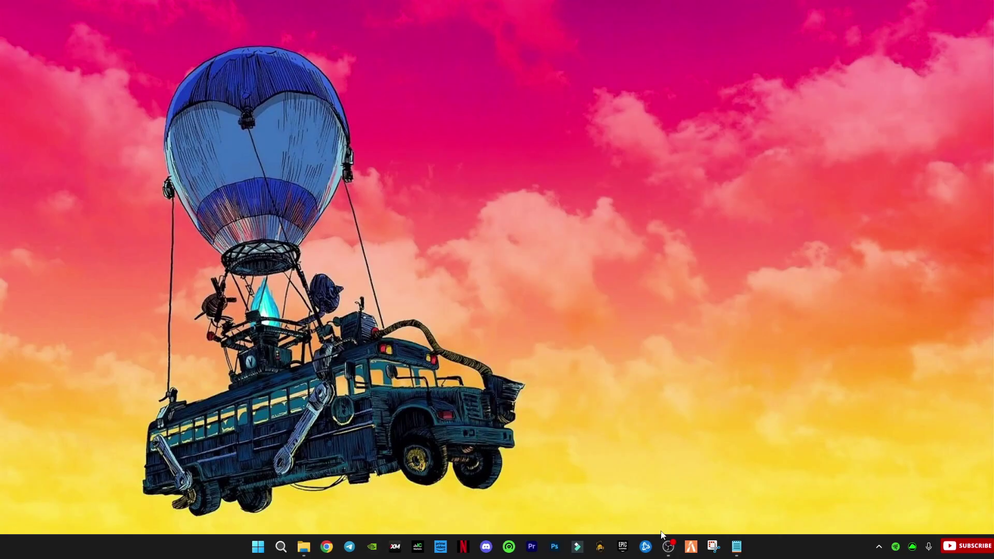
left_click(280, 543)
type("run")
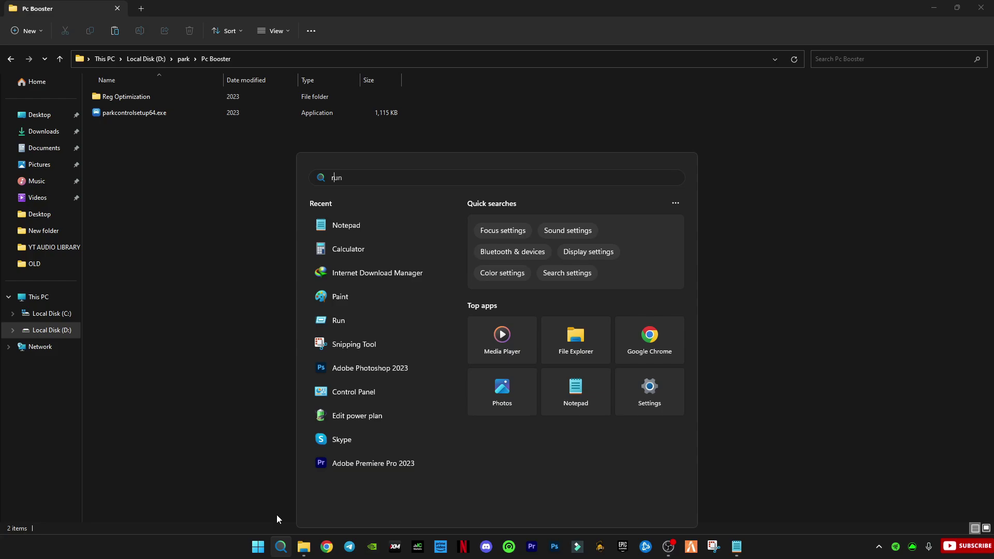
key("Return")
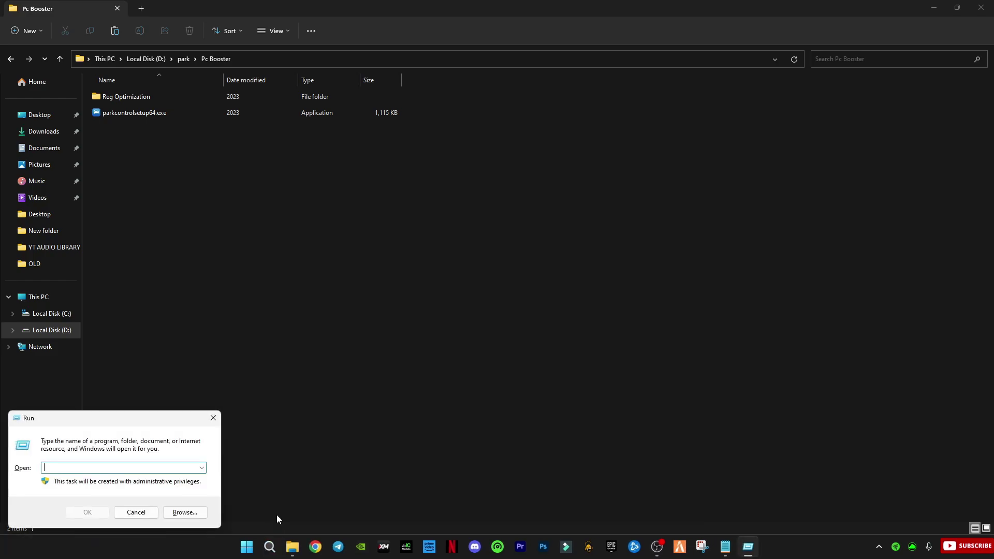
left_click_drag(133, 418, 562, 278)
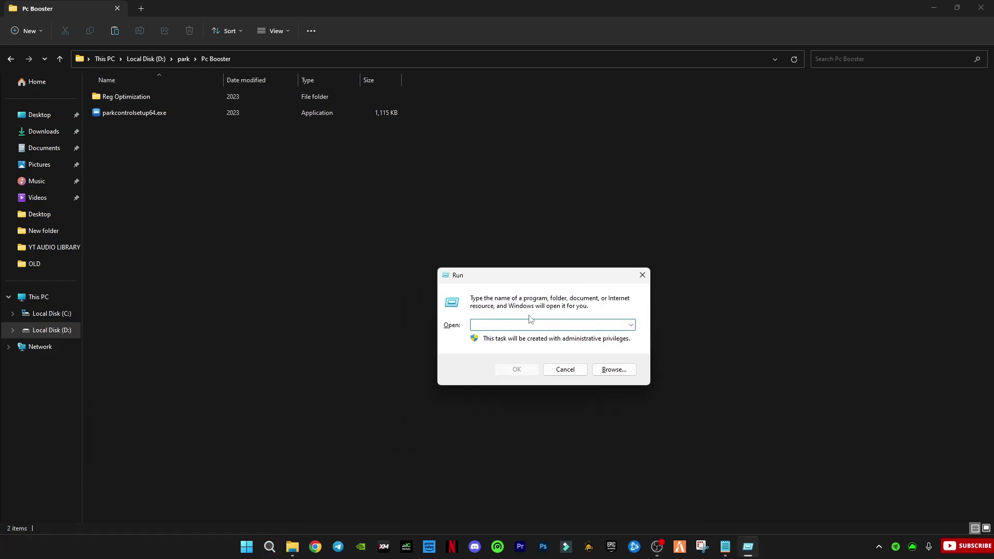
type("%te")
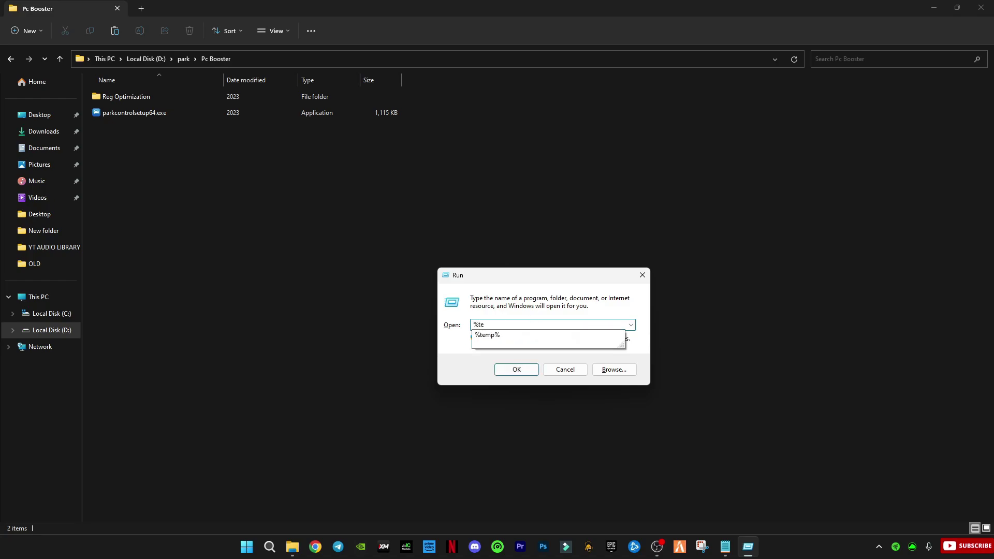
key("Down")
key("Return")
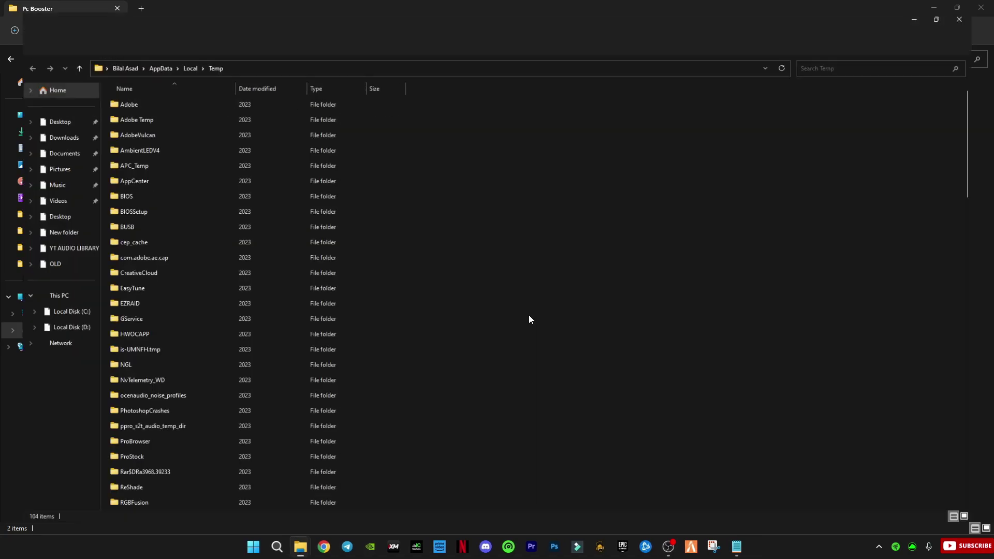
Step: Delete everything in the Temp folder, skipping all items in use
left_click(293, 277)
key("ctrl+a")
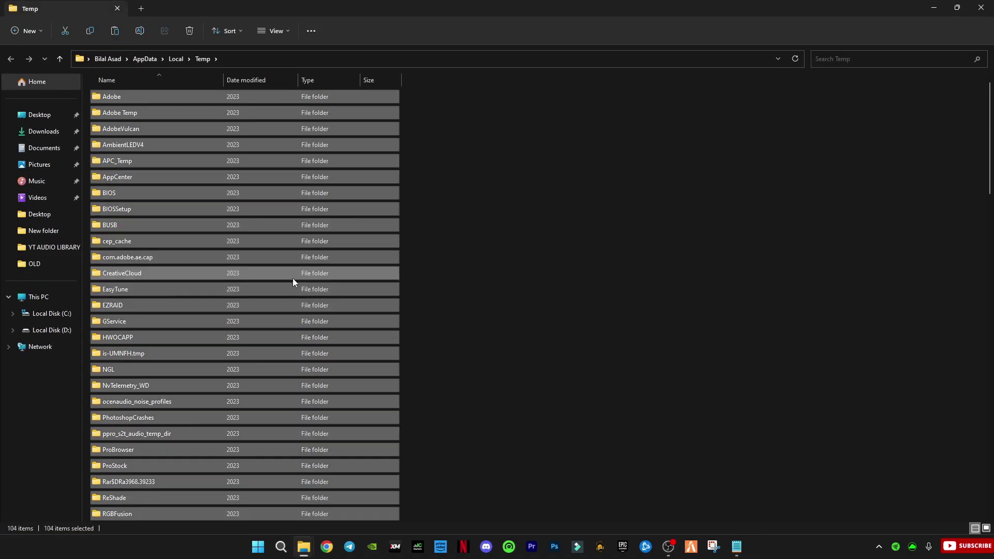
key("Delete")
left_click(538, 280)
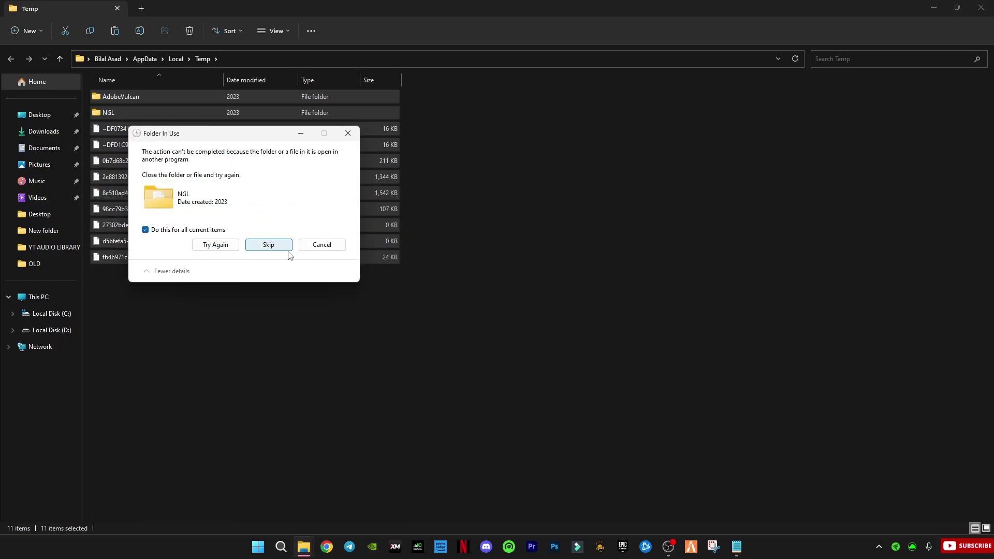
left_click(269, 248)
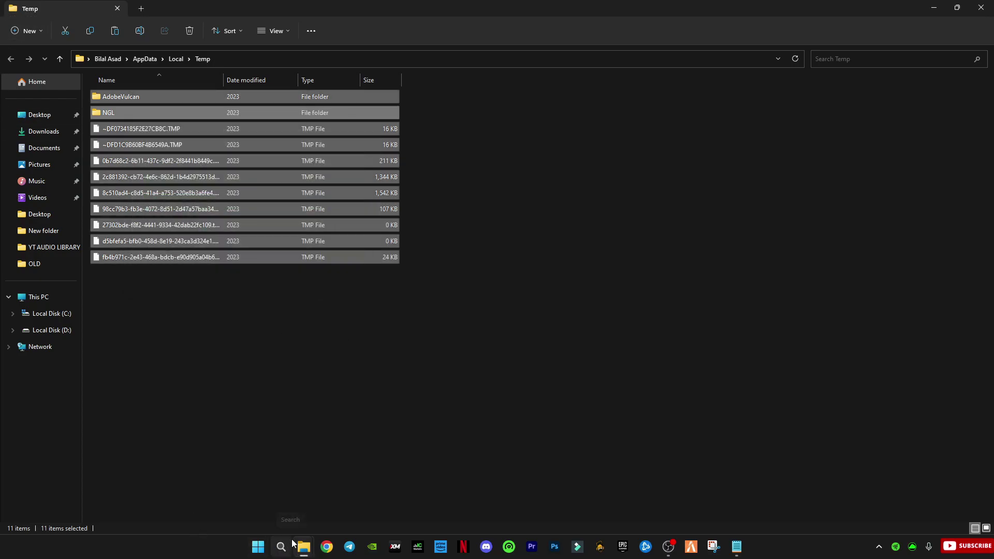
Step: Open the Windows Temp folder through Run and recycle its nine items, skipping the in-use file
key("super")
type("run")
key("Return")
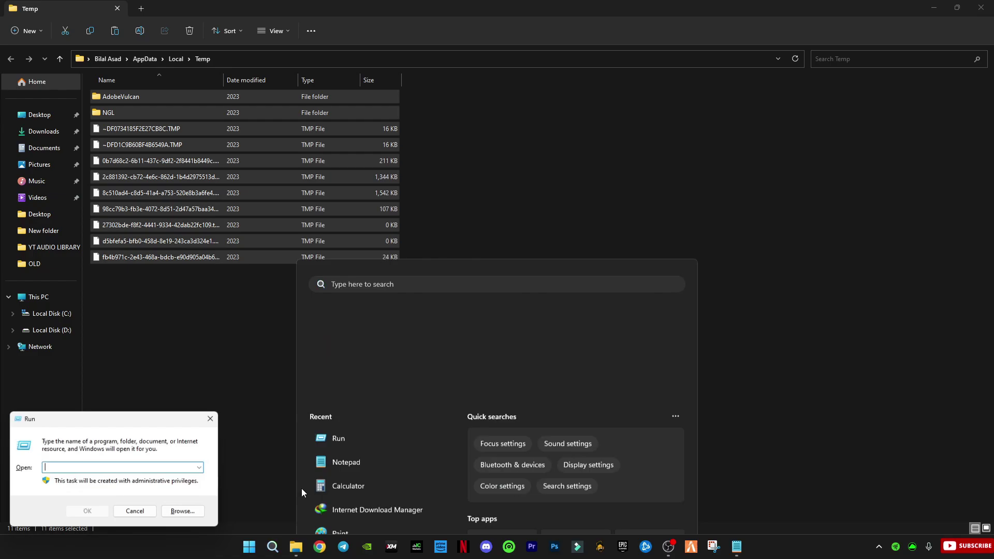
type("temp")
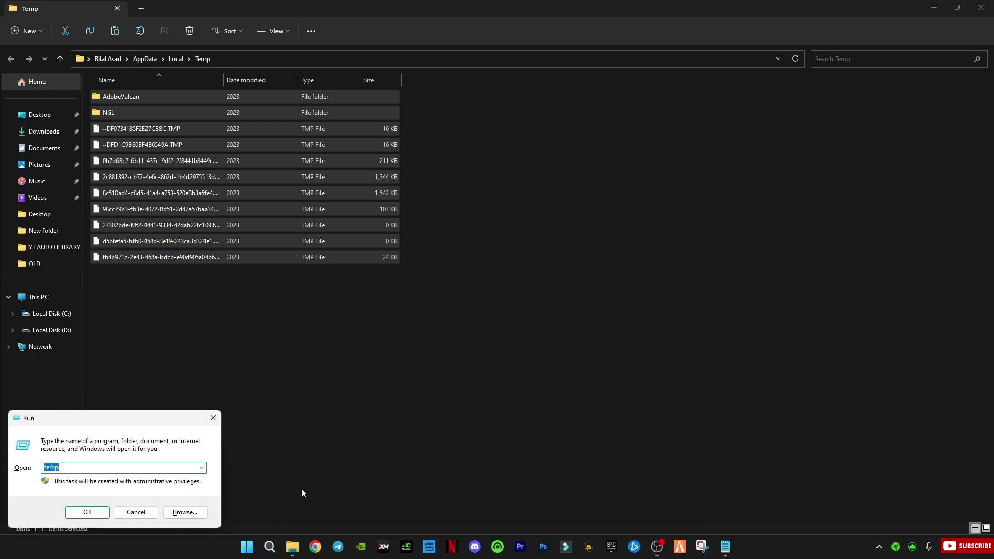
key("Return")
left_click_drag(439, 505, 334, 70)
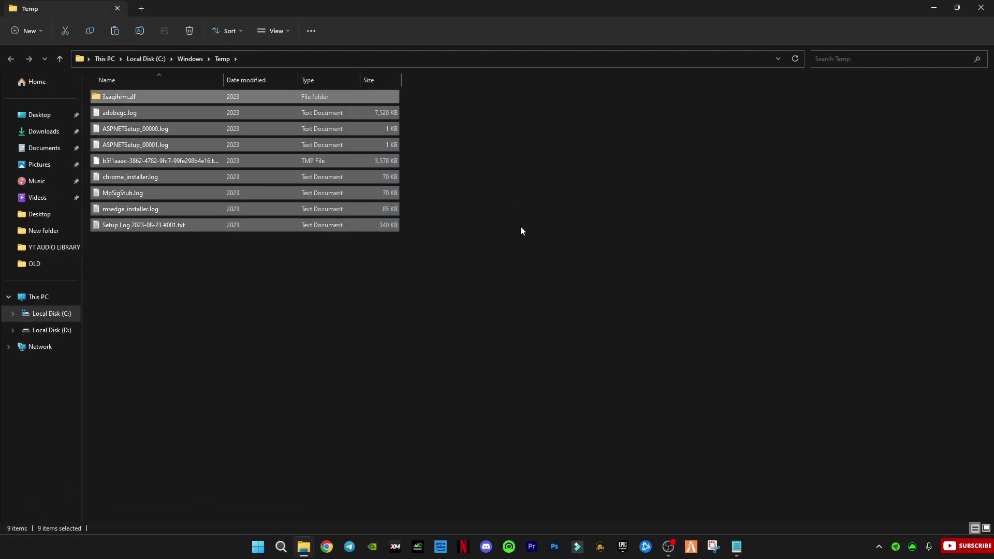
key("Delete")
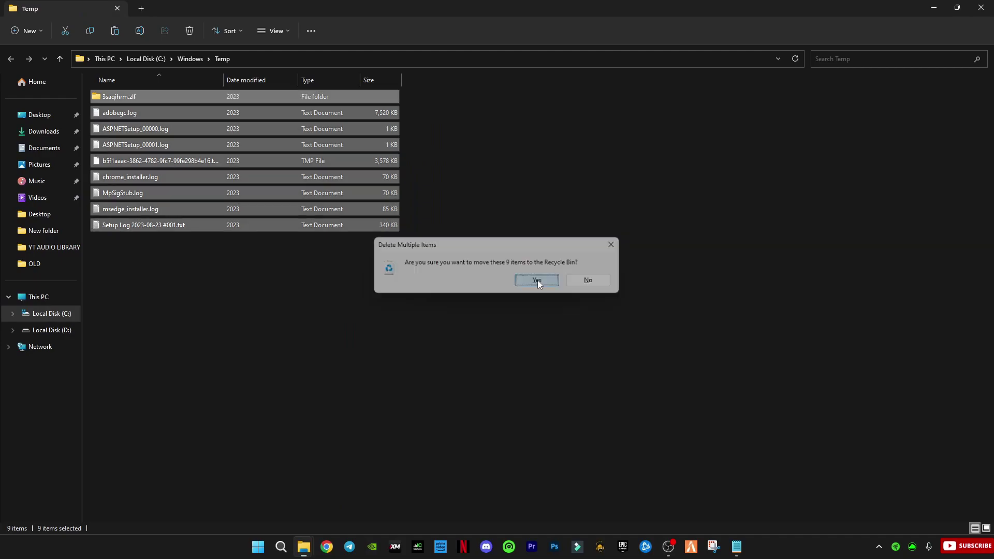
left_click(537, 280)
left_click(510, 246)
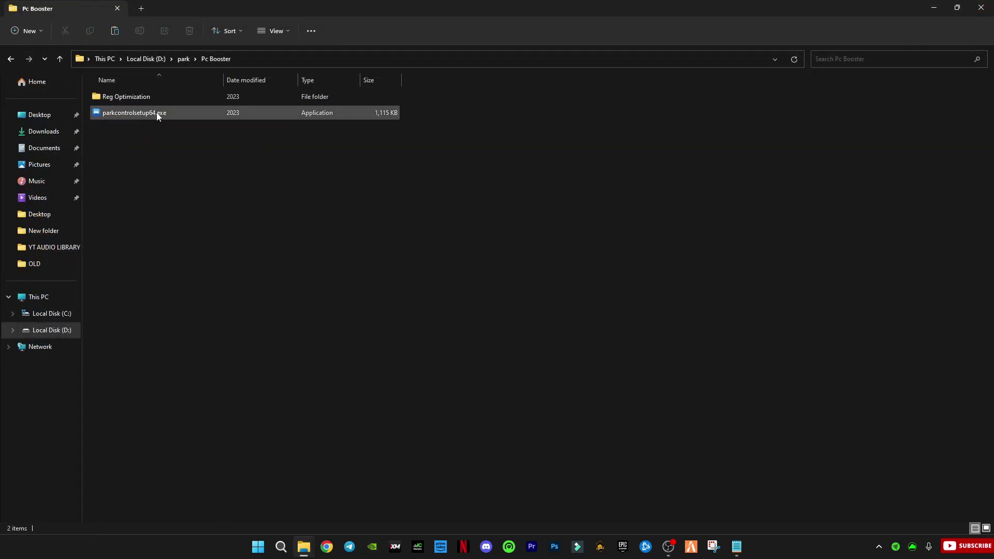
Step: In Reg Optimization, merge the CPU-GPU Optimizations and Disable Game Bar tweaks into the registry
double_click(116, 96)
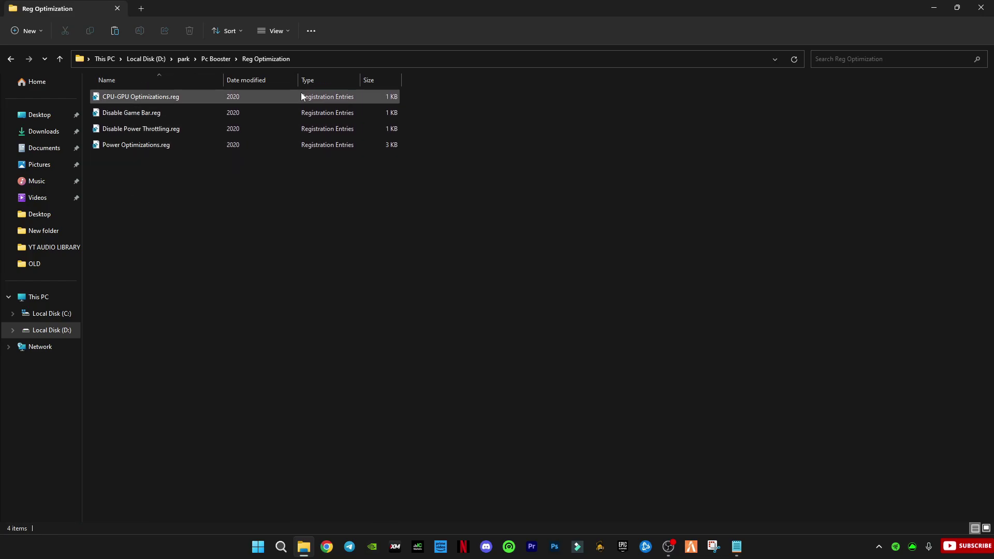
left_click(124, 98)
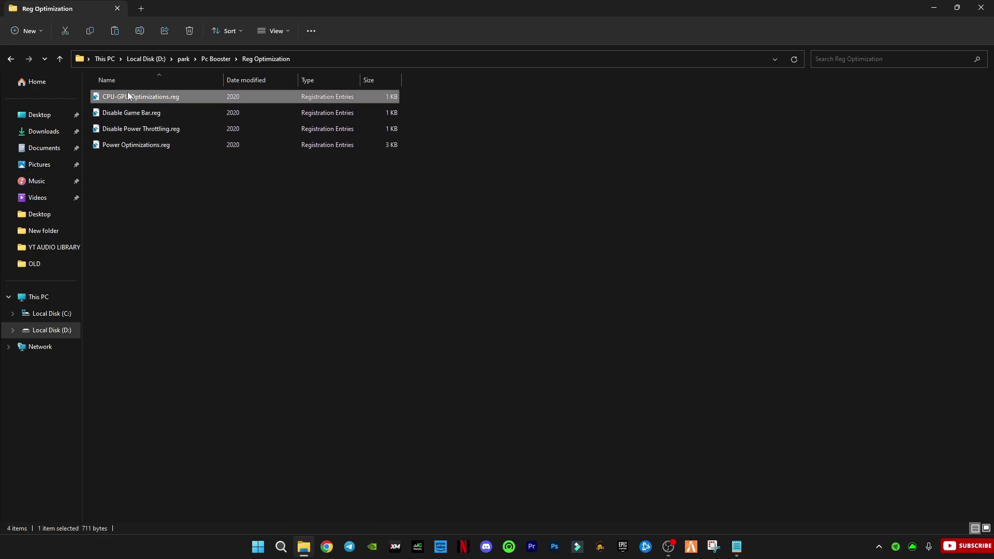
double_click(187, 99)
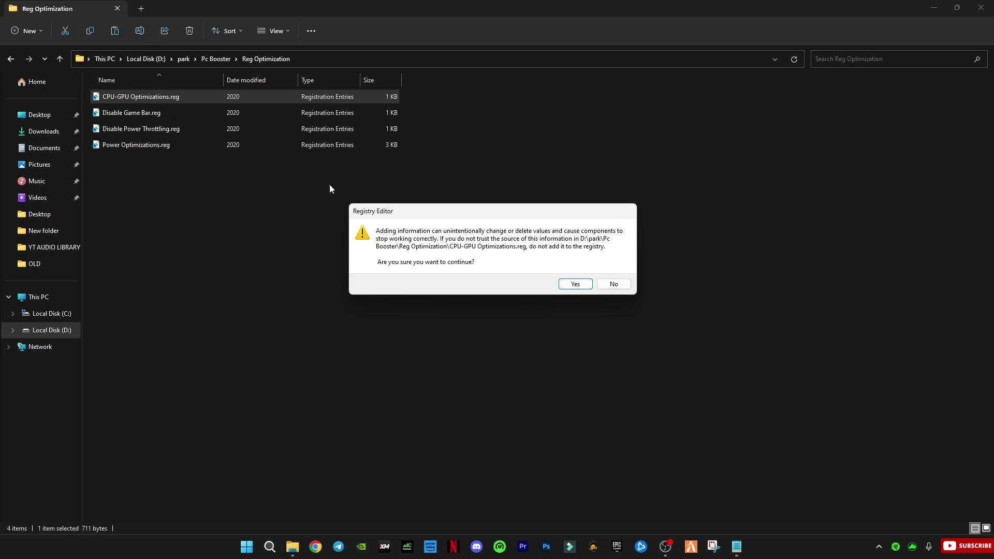
left_click(575, 283)
left_click(611, 273)
double_click(155, 113)
left_click(576, 283)
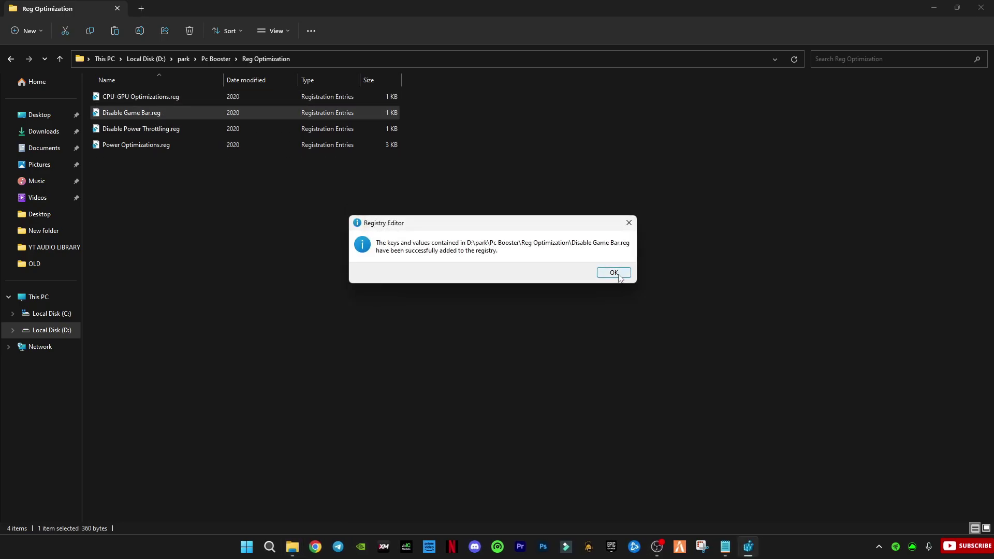
left_click(610, 274)
Step: Merge the Disable Power Throttling and Power Optimizations tweaks, and bring up Windows Graphics settings
double_click(195, 130)
left_click(576, 284)
left_click(611, 274)
double_click(194, 144)
left_click(576, 284)
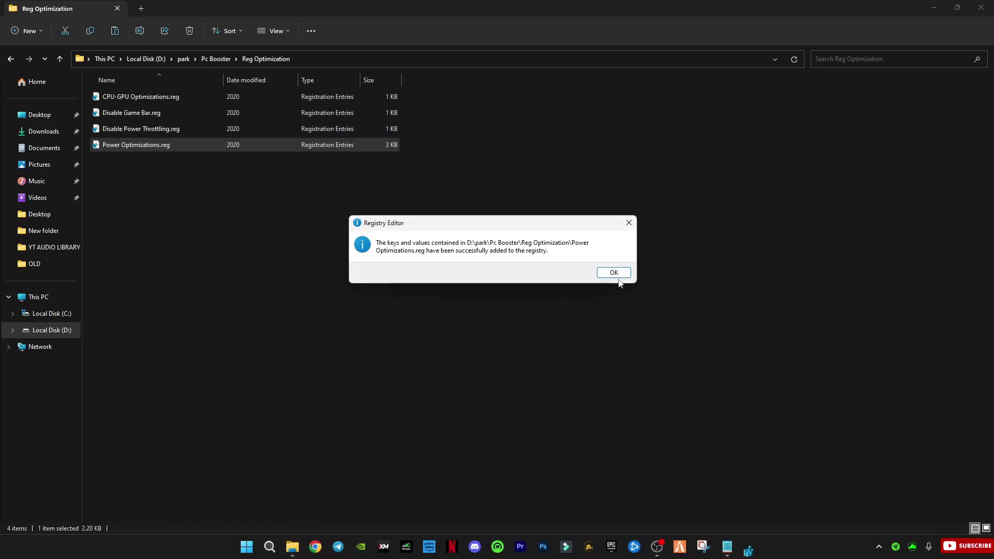
left_click(611, 274)
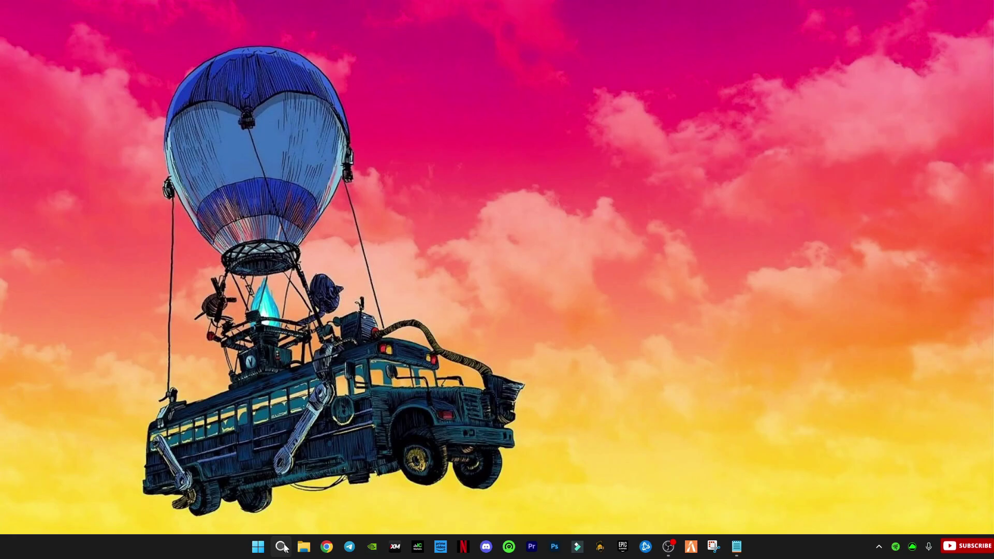
left_click(281, 547)
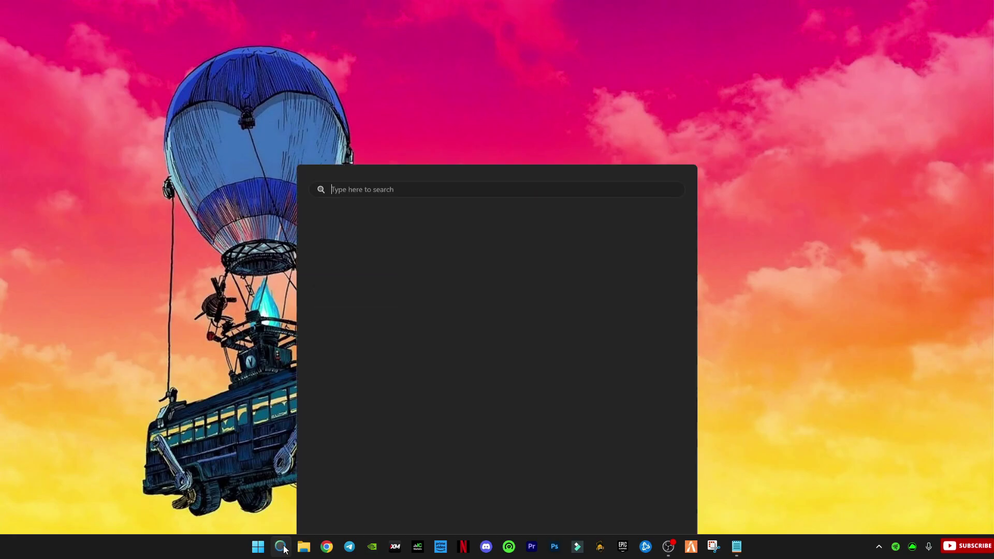
type("graphics settings")
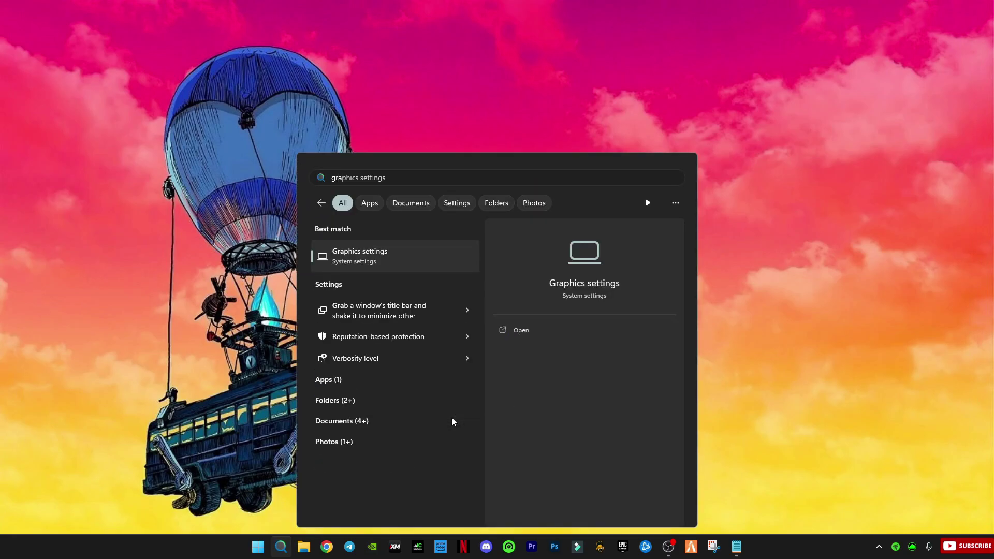
key("Return")
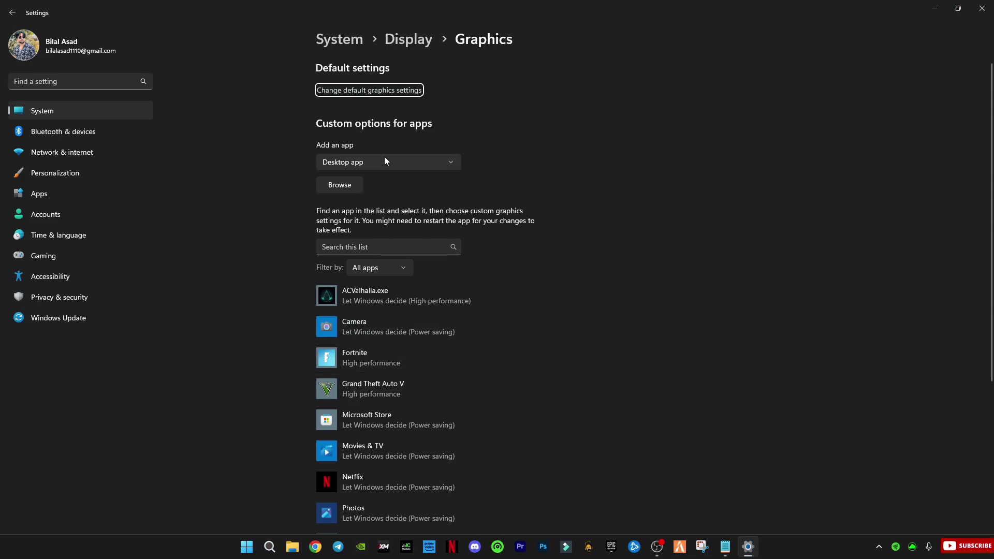
scroll(469, 325, "down", 2)
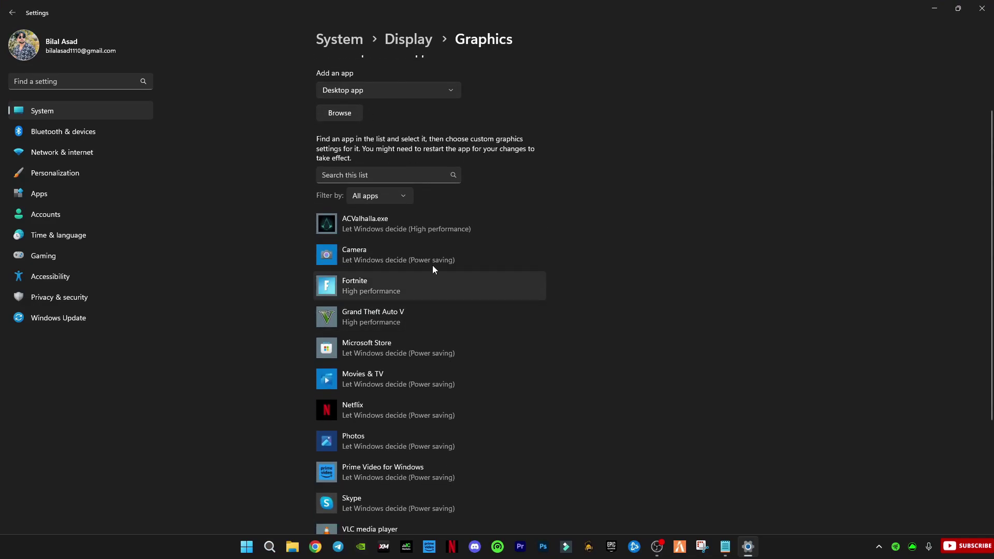
Step: Set Fortnite and Grand Theft Auto V to High performance graphics
left_click(402, 282)
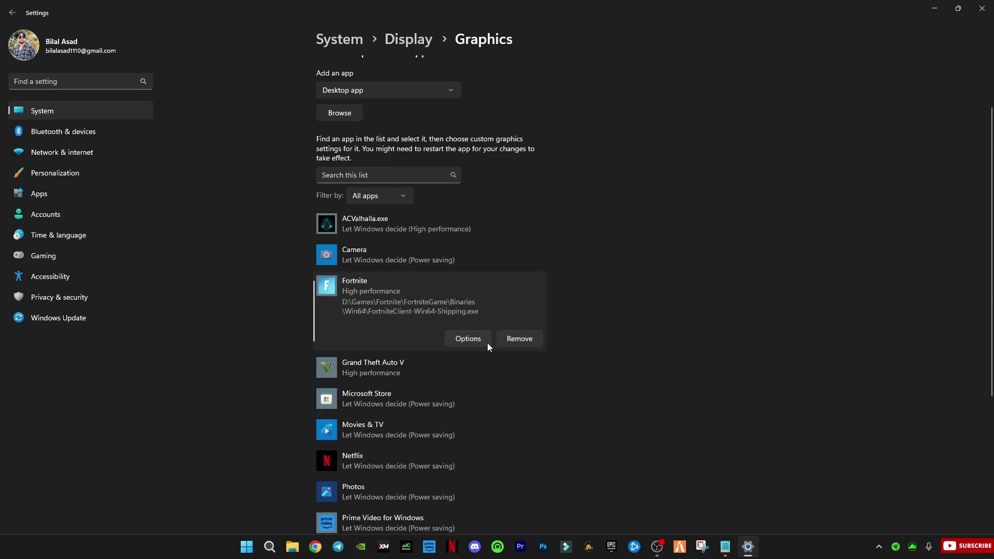
left_click(462, 340)
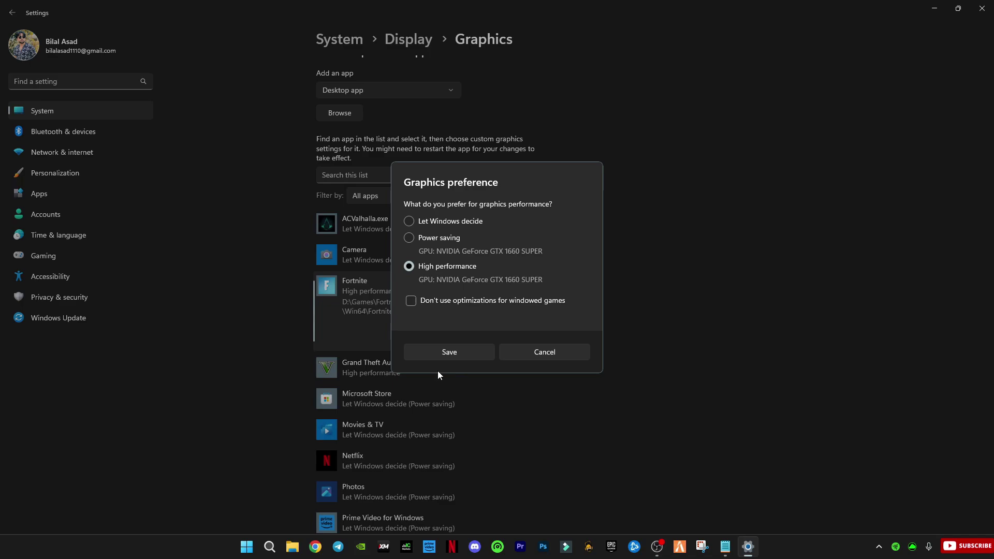
left_click(457, 357)
left_click(404, 369)
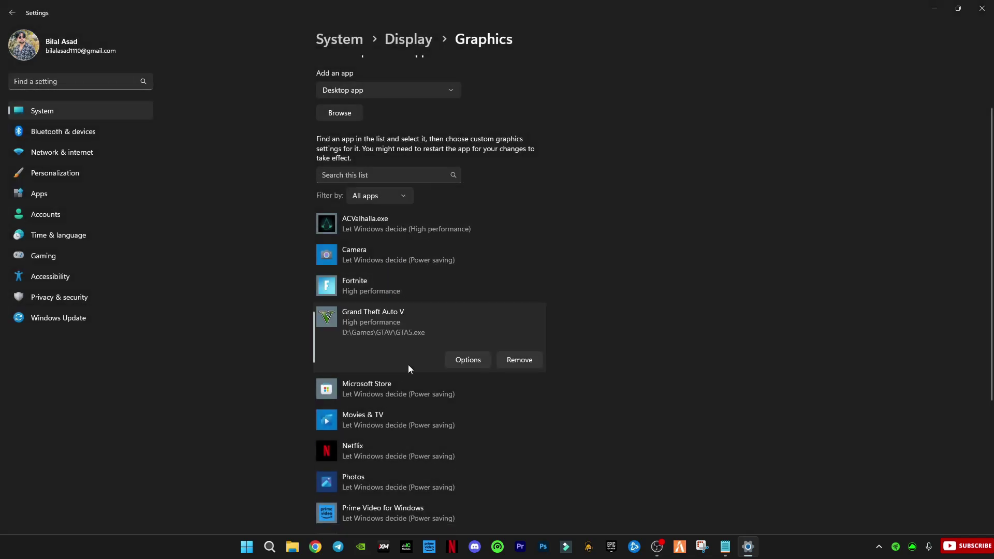
left_click(469, 359)
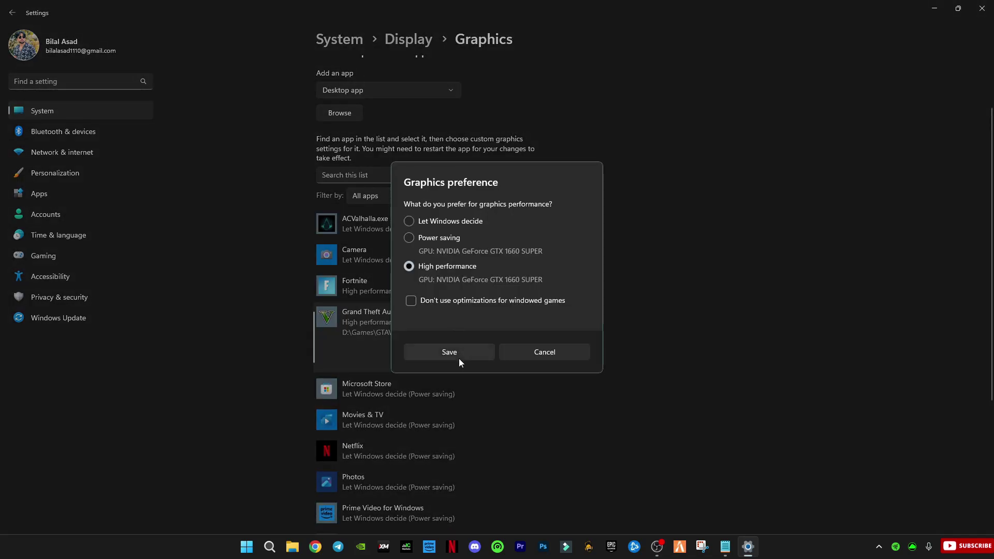
left_click(461, 357)
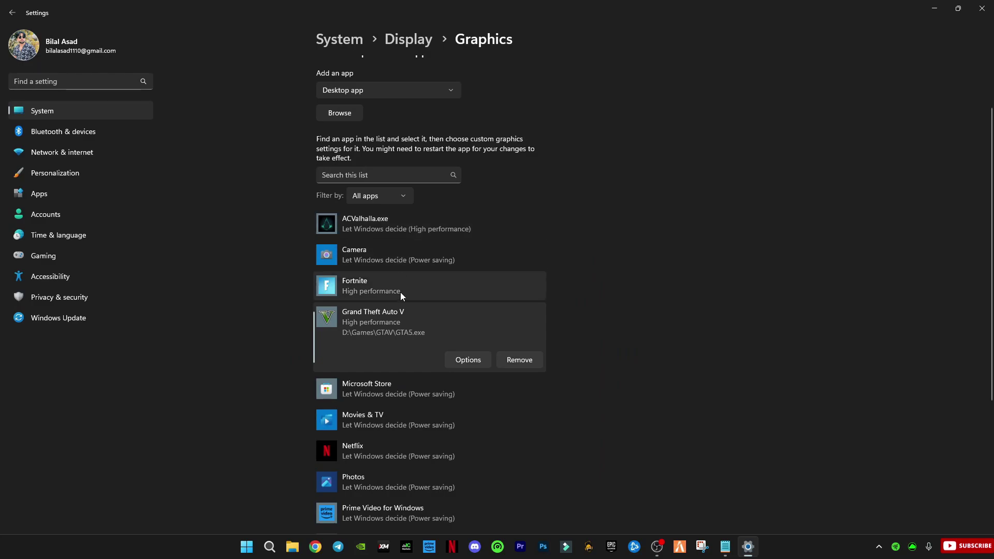
Step: Set ACValhalla.exe to High performance graphics and save
left_click(419, 227)
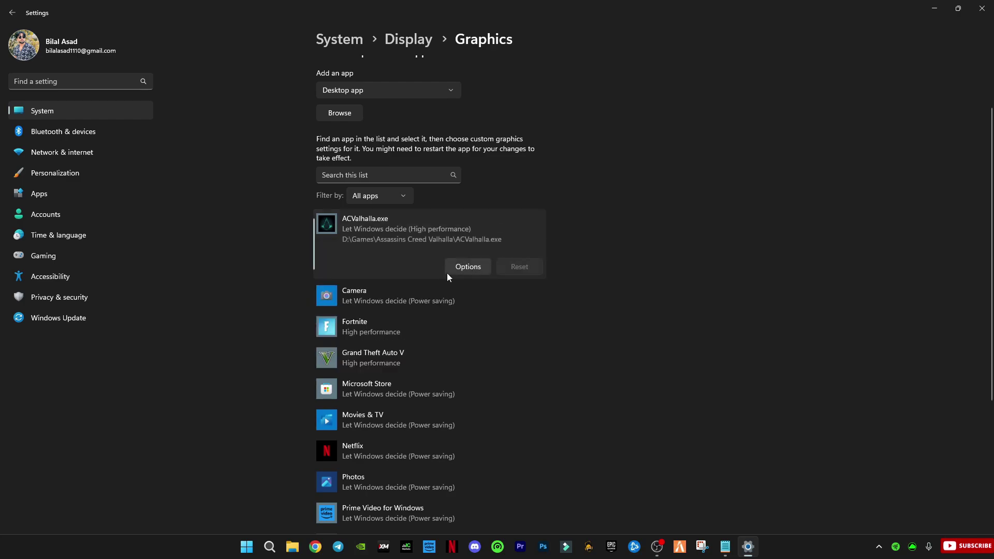
left_click(464, 266)
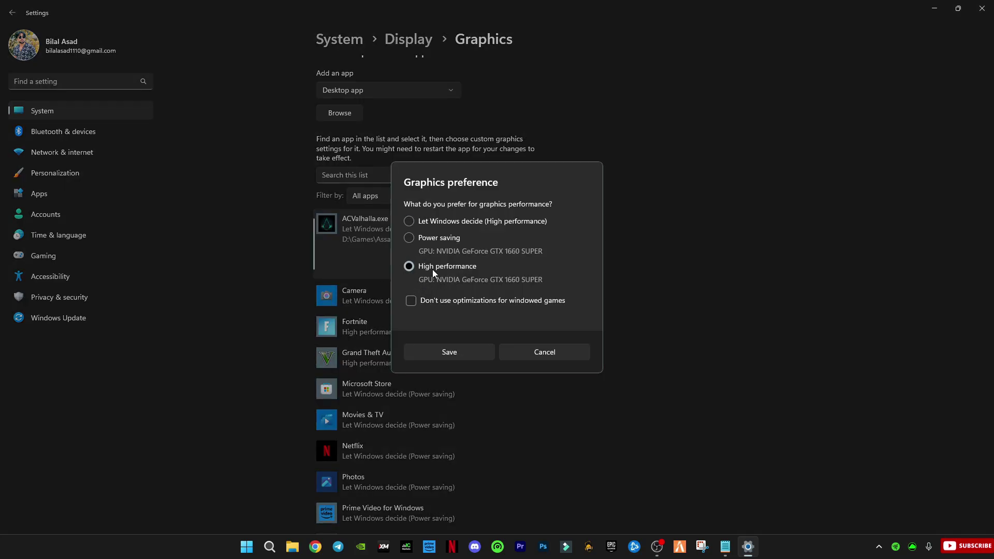
left_click(455, 357)
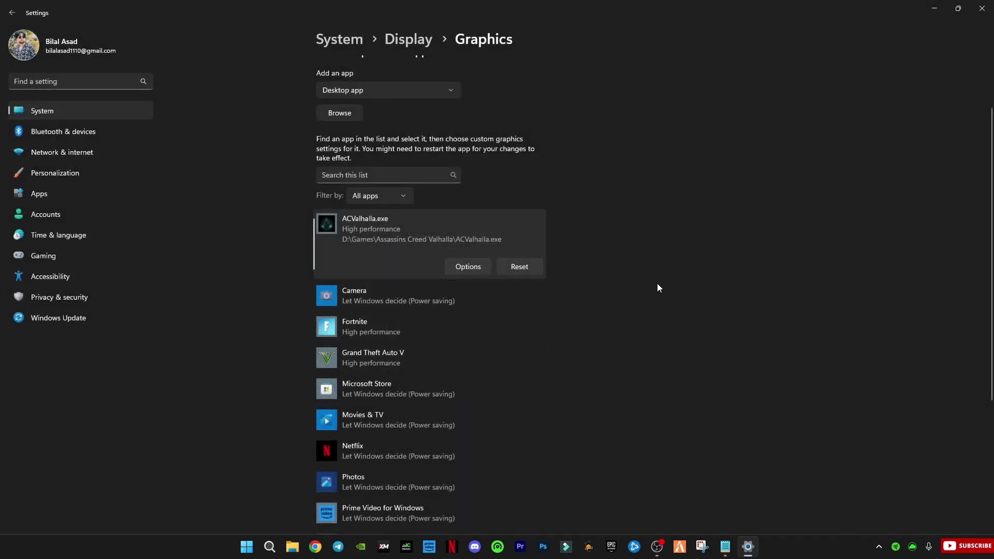
Step: Close Settings and refresh the Windows desktop from its right-click menu
left_click(981, 8)
right_click(553, 152)
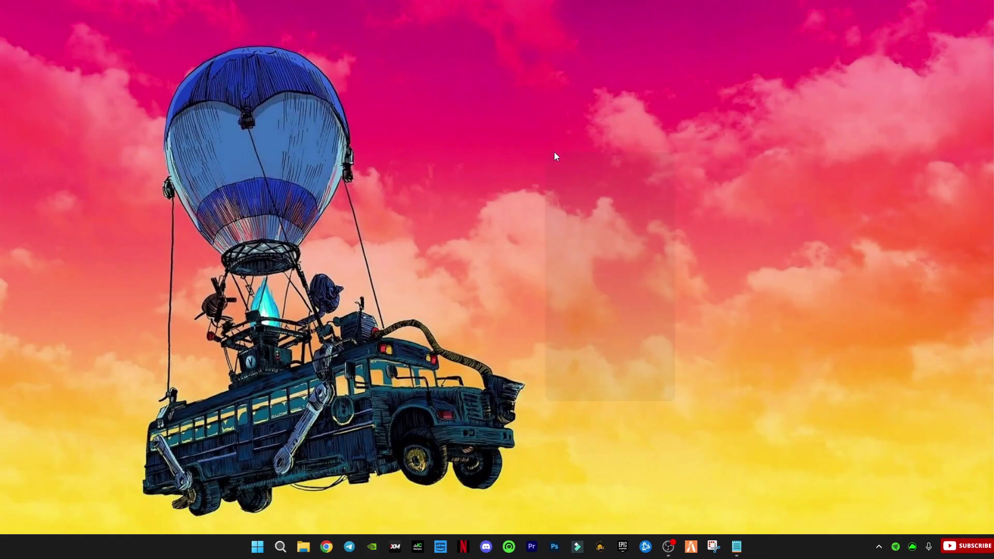
left_click(600, 222)
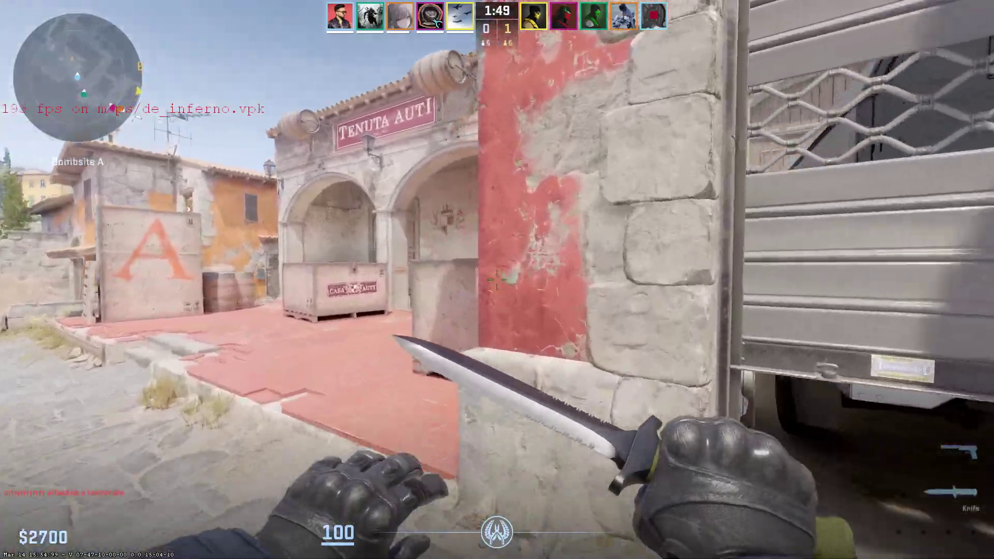
Step: Draw the USP-S, walk past the blue truck onto Bombsite A toward the doorway, then switch to the knife
key("2")
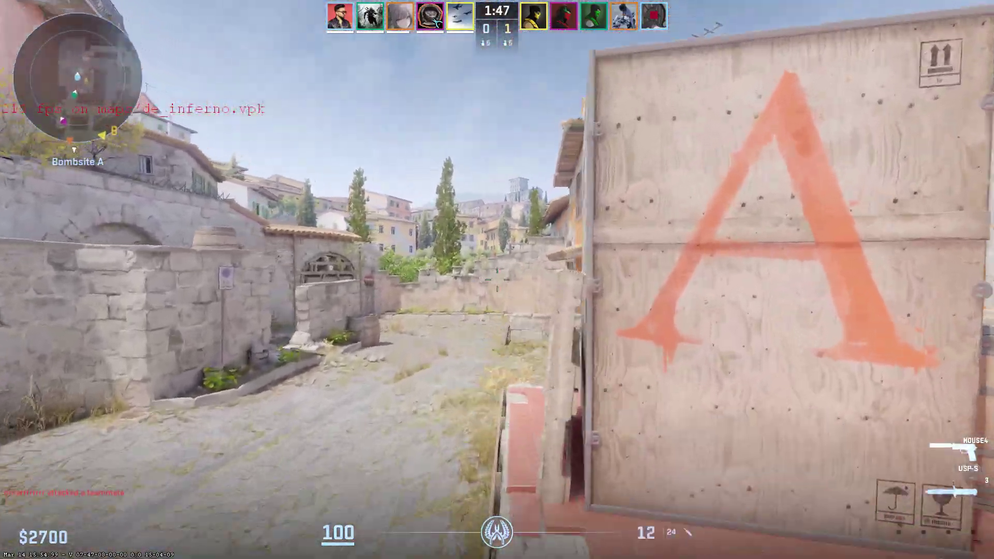
key("w")
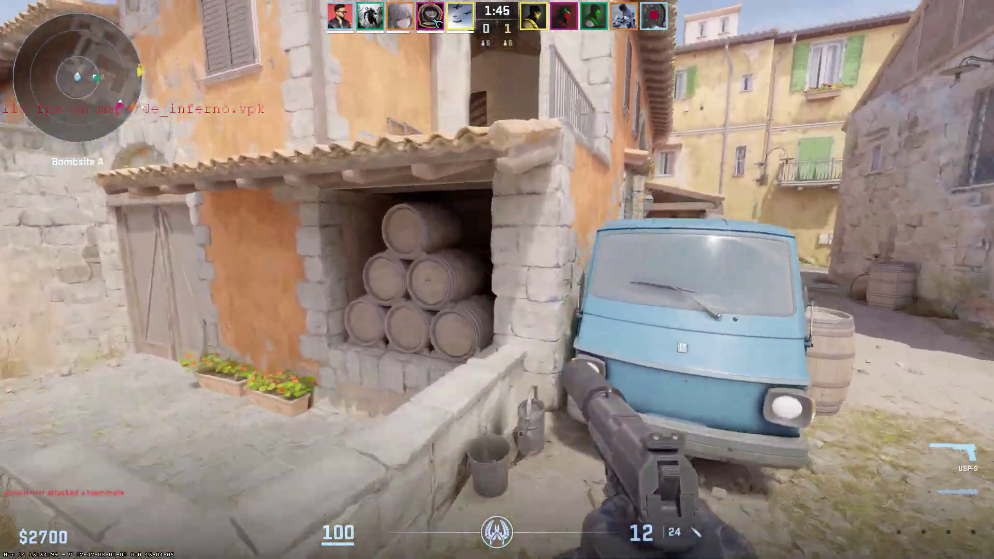
key("w")
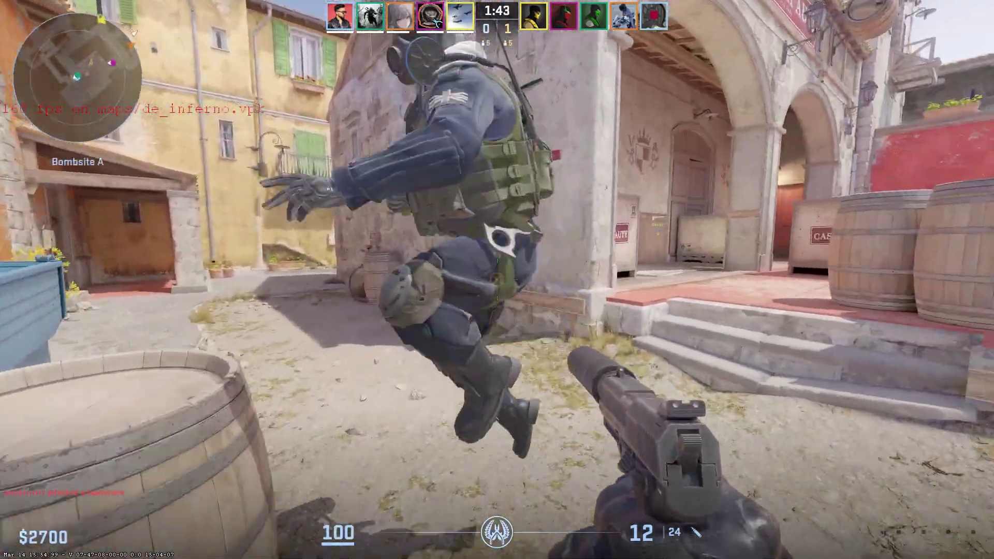
key("w")
key("w")
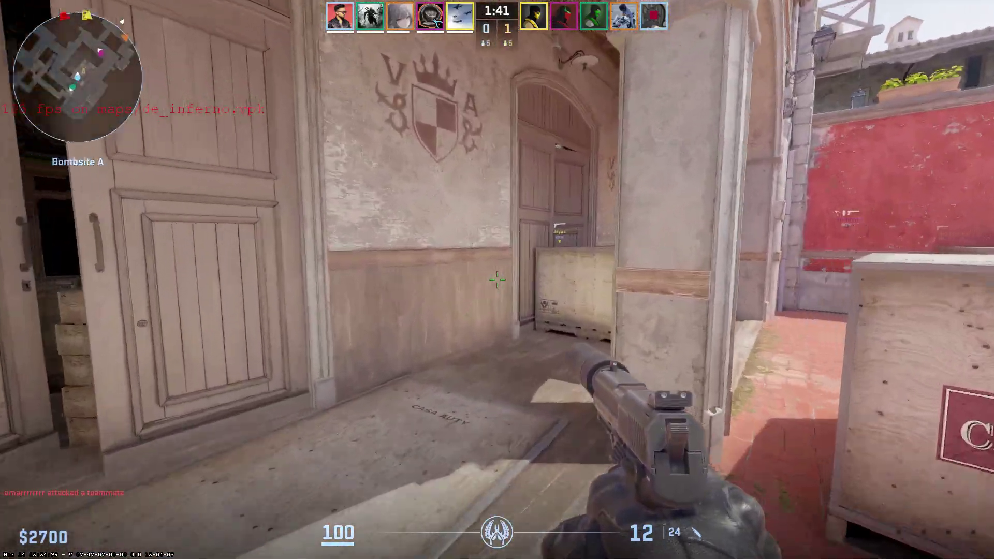
key("3")
key("w")
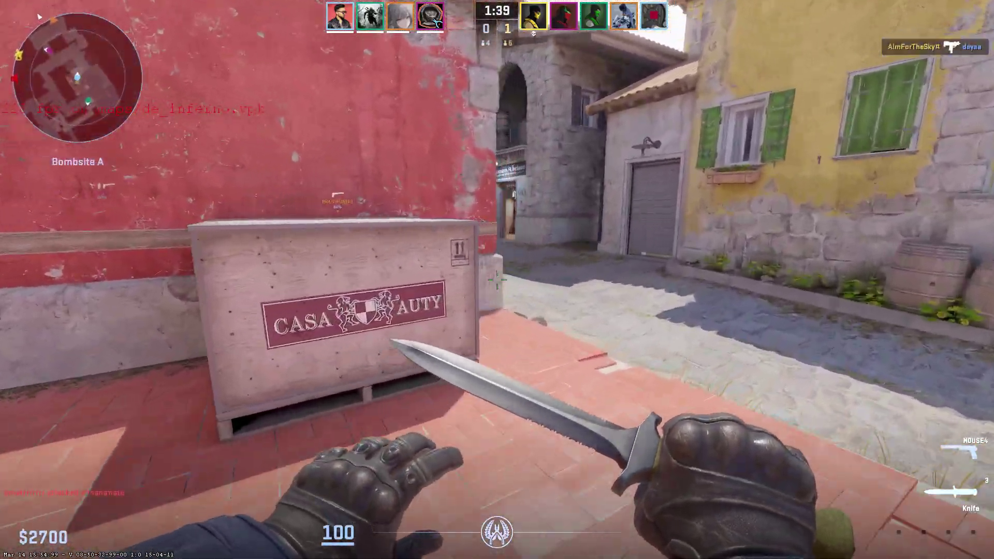